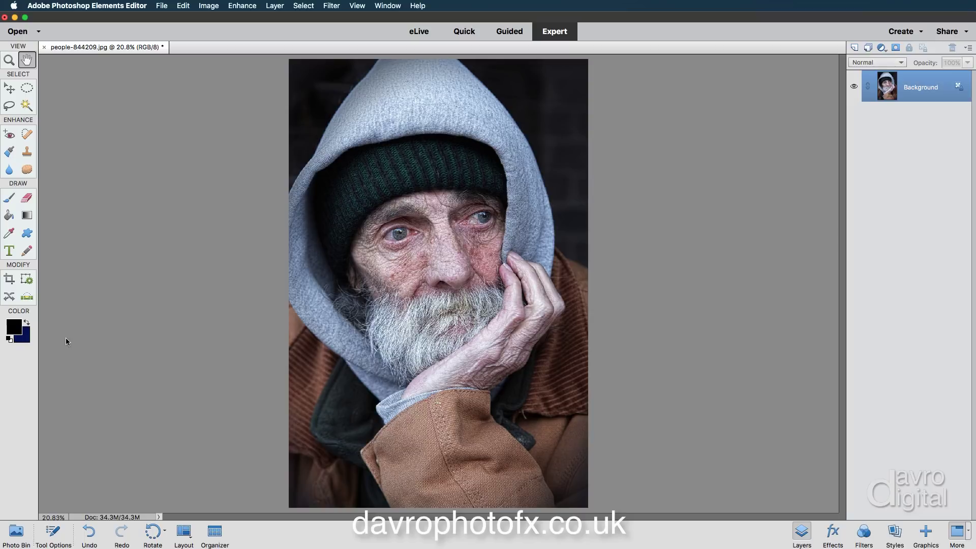
# Step: Reset the foreground and background colours to black and white and add a Gradient Map adjustment layer above the Background
pyautogui.press('d')
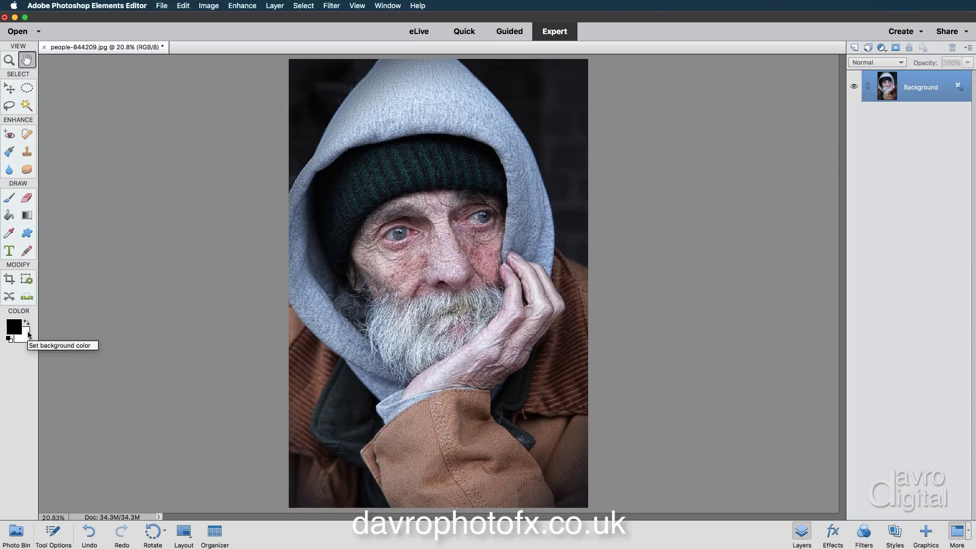
pyautogui.click(881, 48)
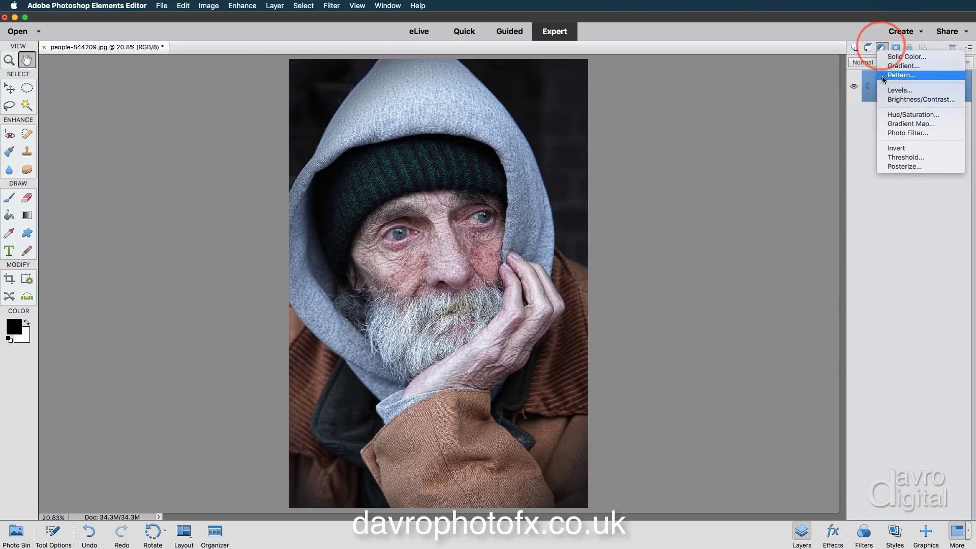
pyautogui.click(896, 124)
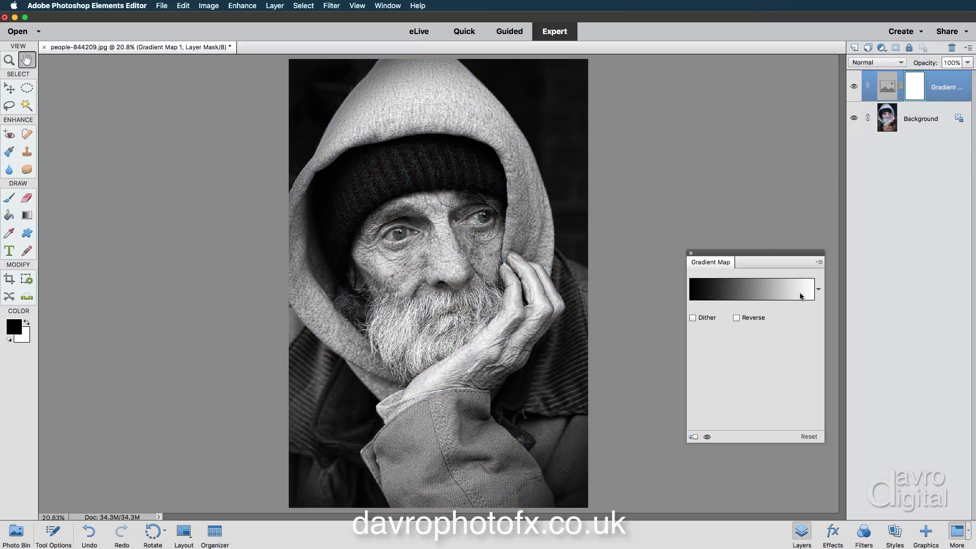
# Step: Set the gradient map's colour midpoint location to 60% and compare the photo with the adjustment layer hidden and shown
pyautogui.click(754, 291)
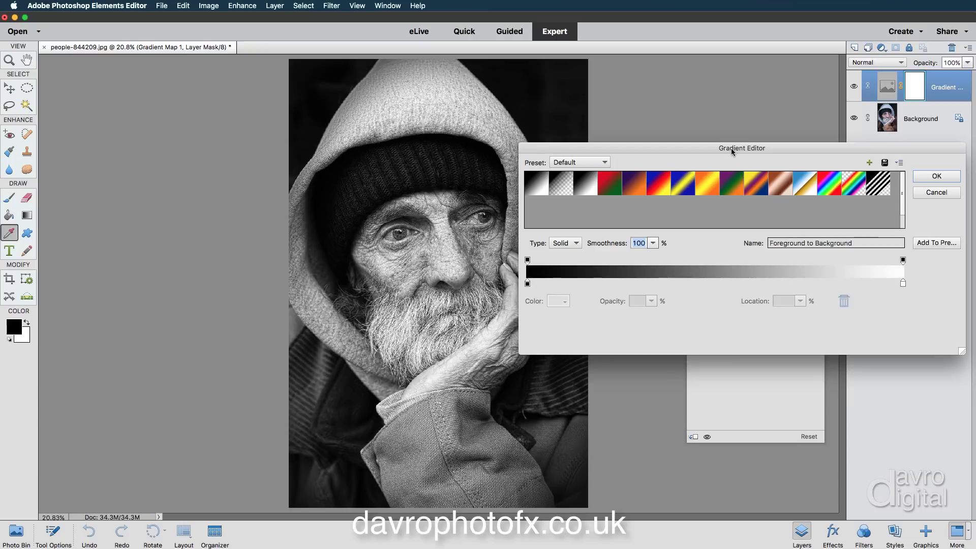
pyautogui.click(527, 283)
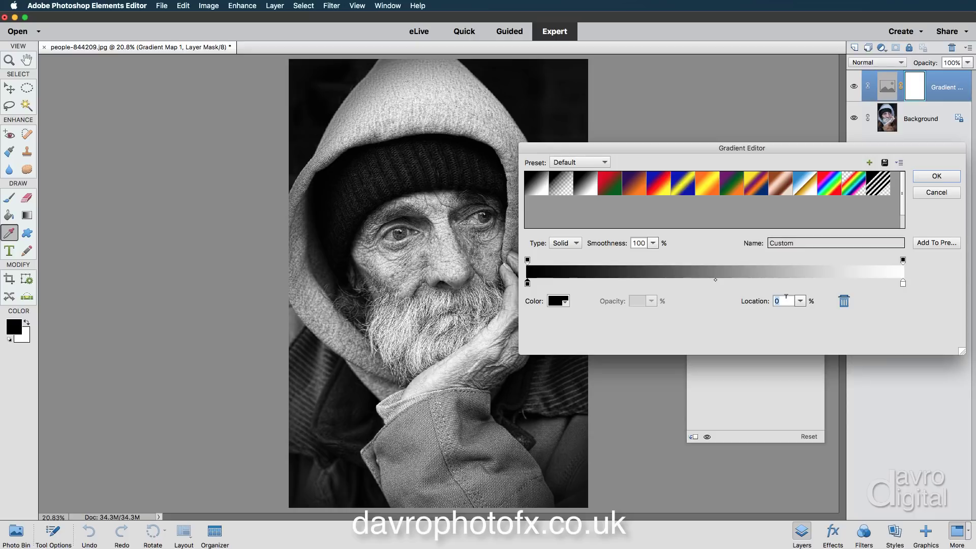
pyautogui.click(903, 283)
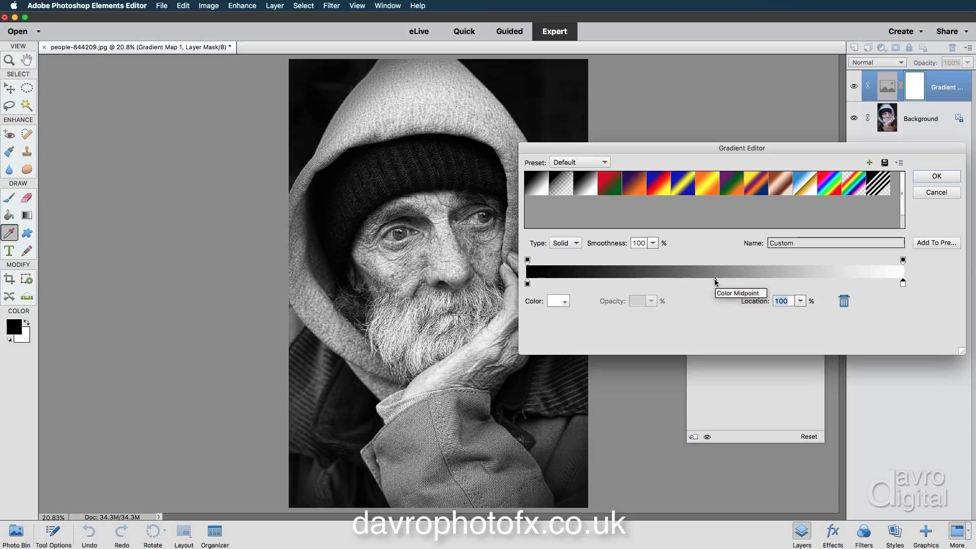
pyautogui.click(716, 281)
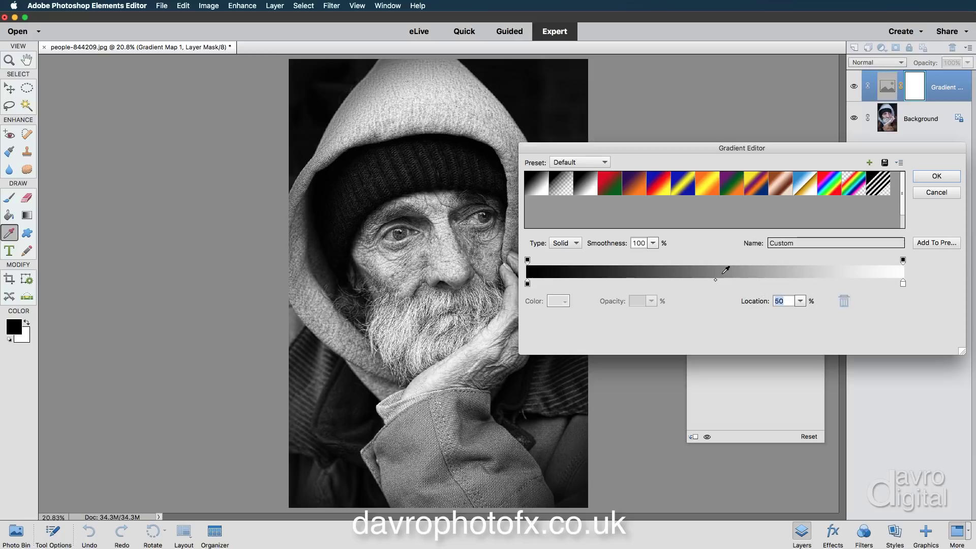
pyautogui.click(758, 303)
pyautogui.moveTo(759, 303); pyautogui.dragTo(760, 303)
pyautogui.moveTo(760, 303); pyautogui.dragTo(764, 303)
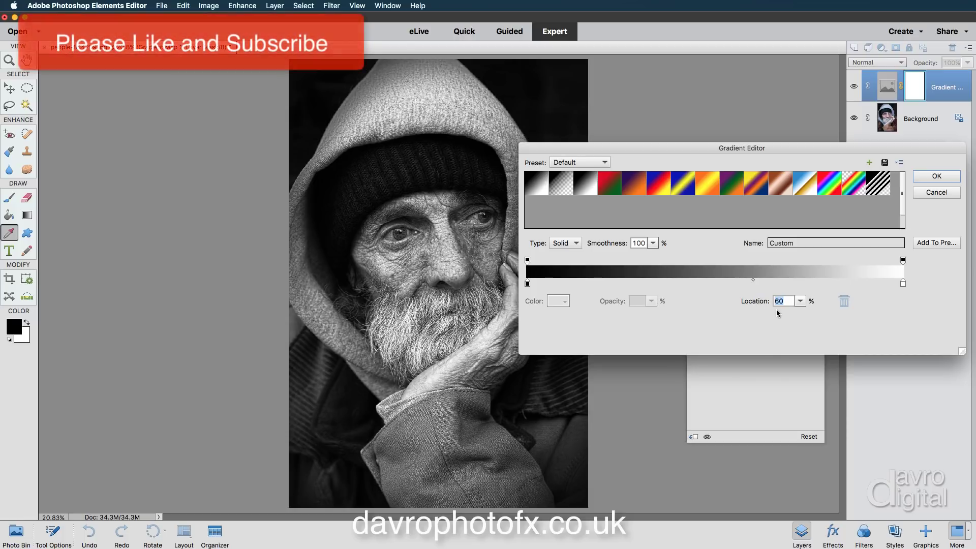
pyautogui.click(941, 176)
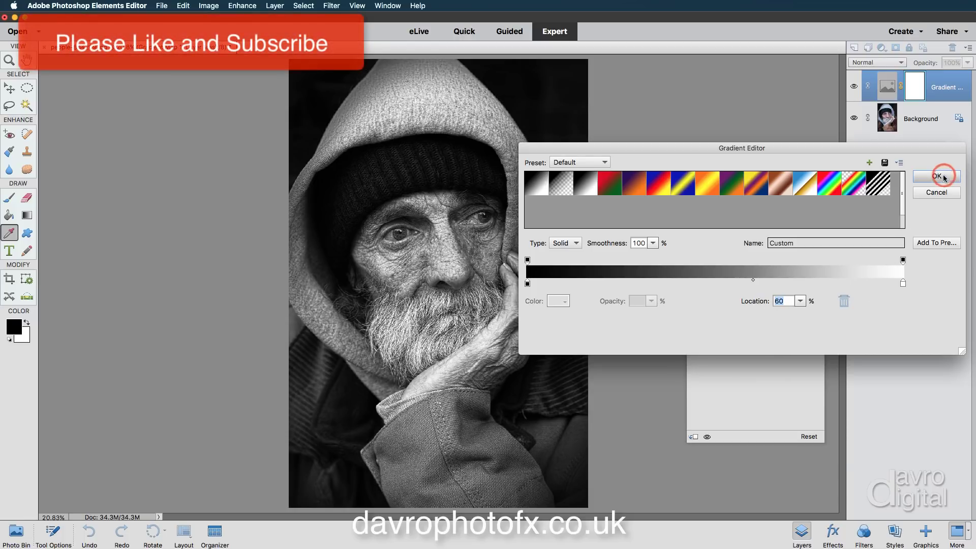
pyautogui.click(690, 253)
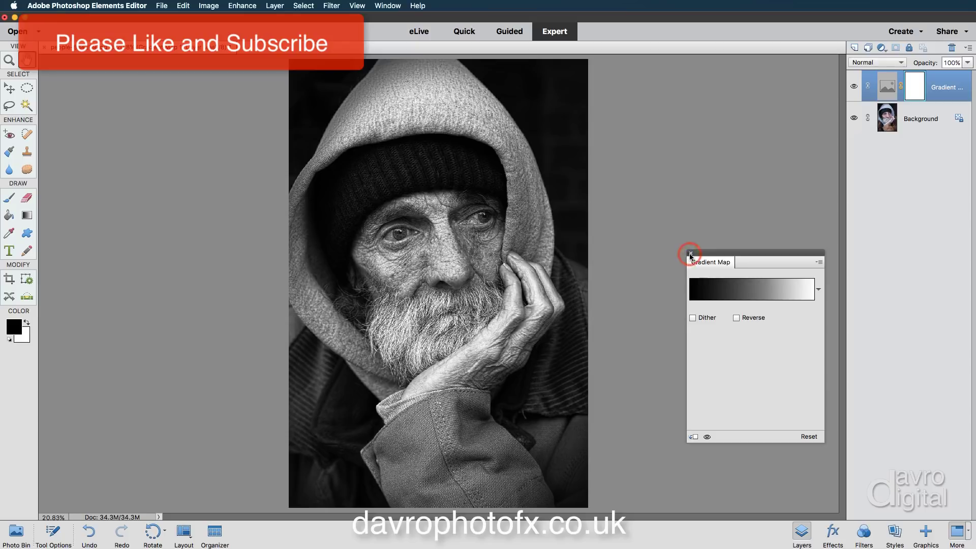
pyautogui.click(854, 86)
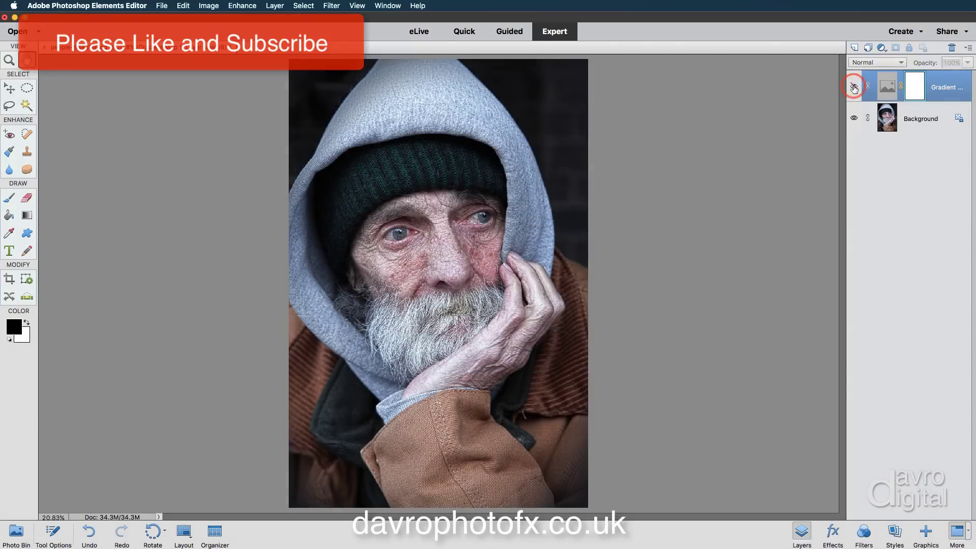
pyautogui.click(854, 87)
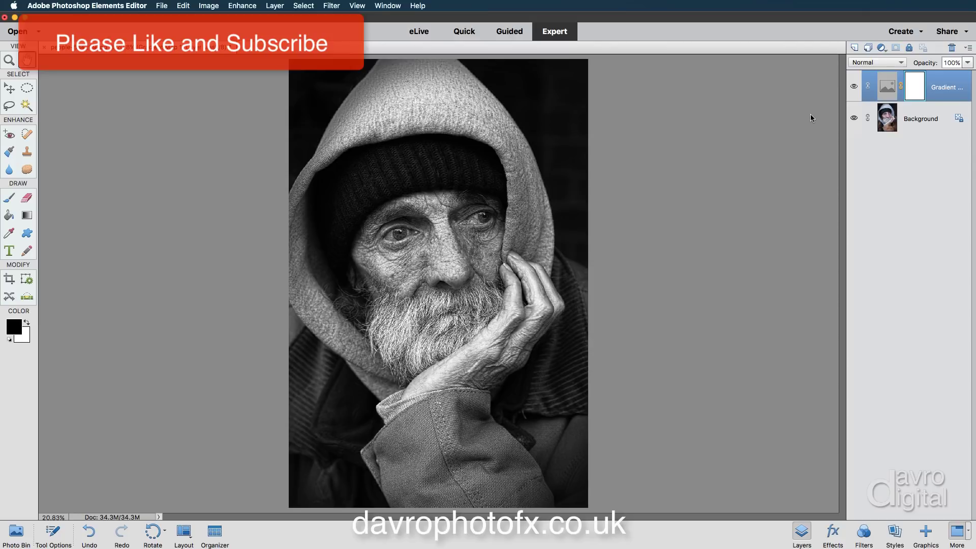
# Step: Add a black (000000) Solid Color fill layer above the gradient map and reduce the layer opacity to 49%
pyautogui.click(882, 48)
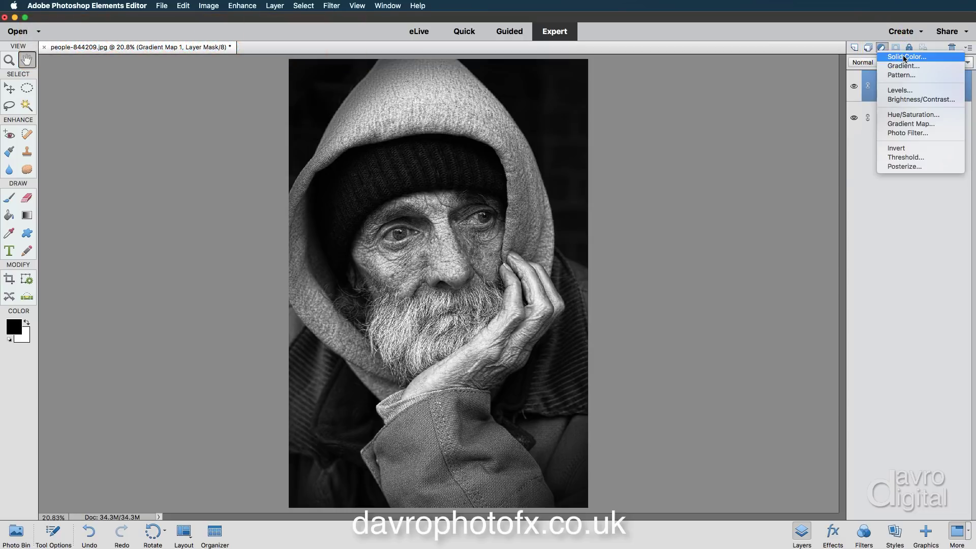
pyautogui.click(905, 58)
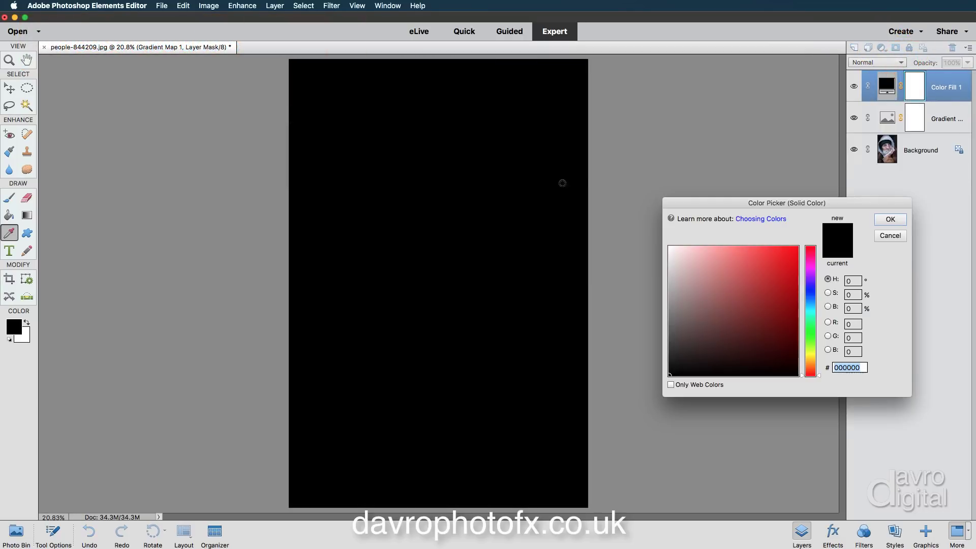
pyautogui.click(669, 375)
pyautogui.click(668, 376)
pyautogui.click(890, 220)
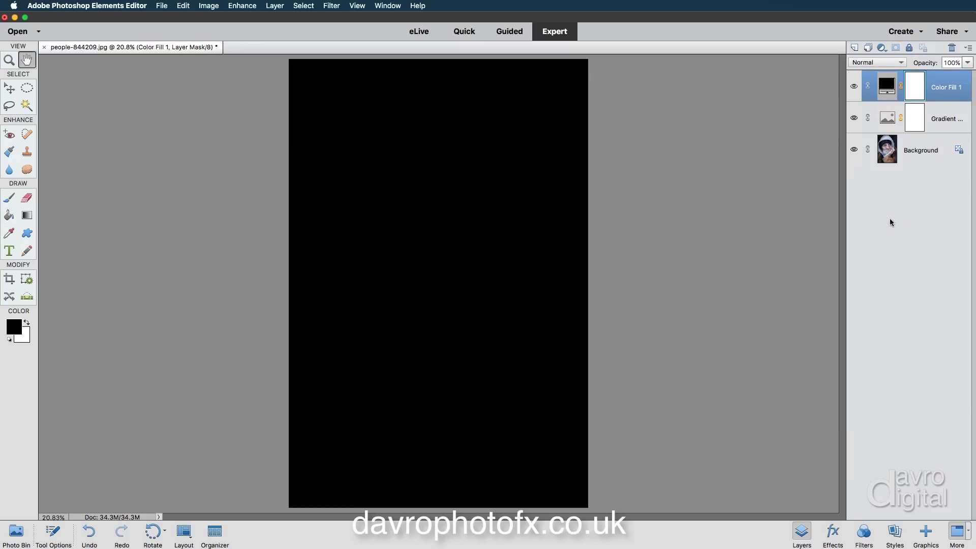
pyautogui.moveTo(930, 62); pyautogui.dragTo(904, 63)
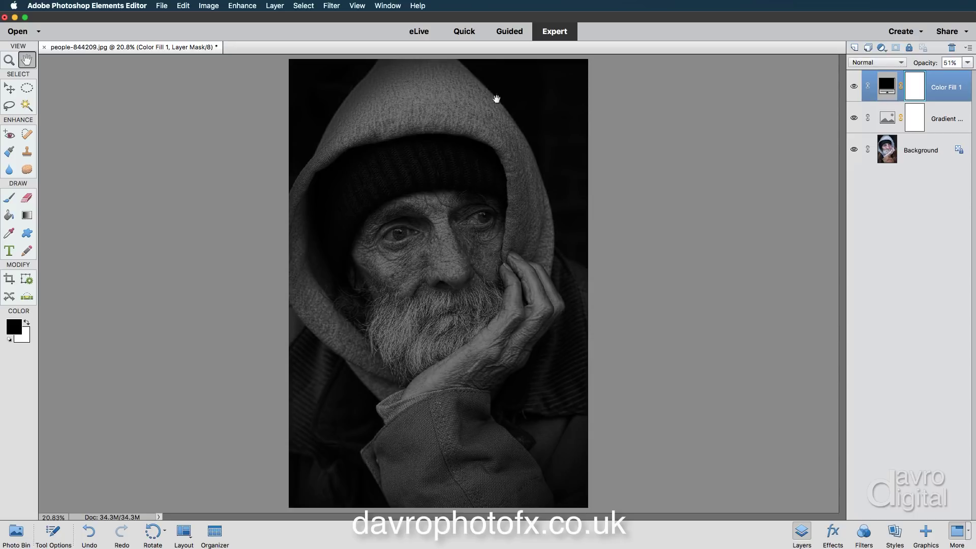
pyautogui.moveTo(935, 66); pyautogui.dragTo(929, 64)
# Step: Set up the Brush tool with a soft round brush, 447 px in size at 30% opacity
pyautogui.click(10, 197)
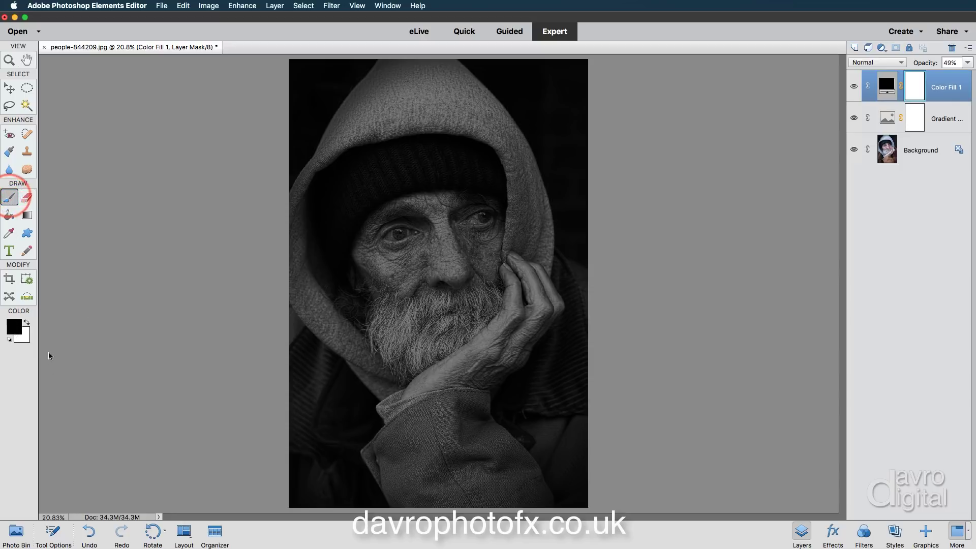
pyautogui.click(52, 532)
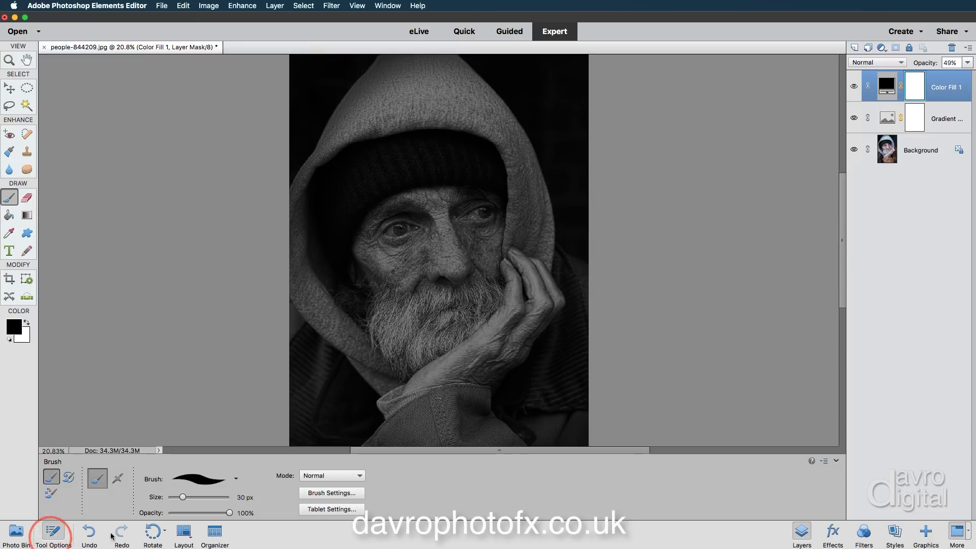
pyautogui.moveTo(181, 514); pyautogui.dragTo(188, 516)
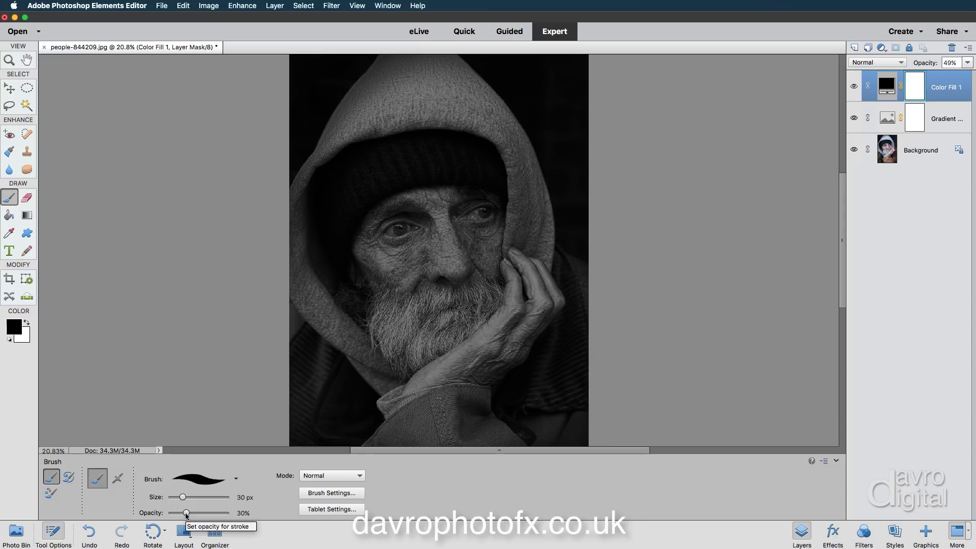
pyautogui.click(203, 479)
pyautogui.scroll(-10, 206, 524)
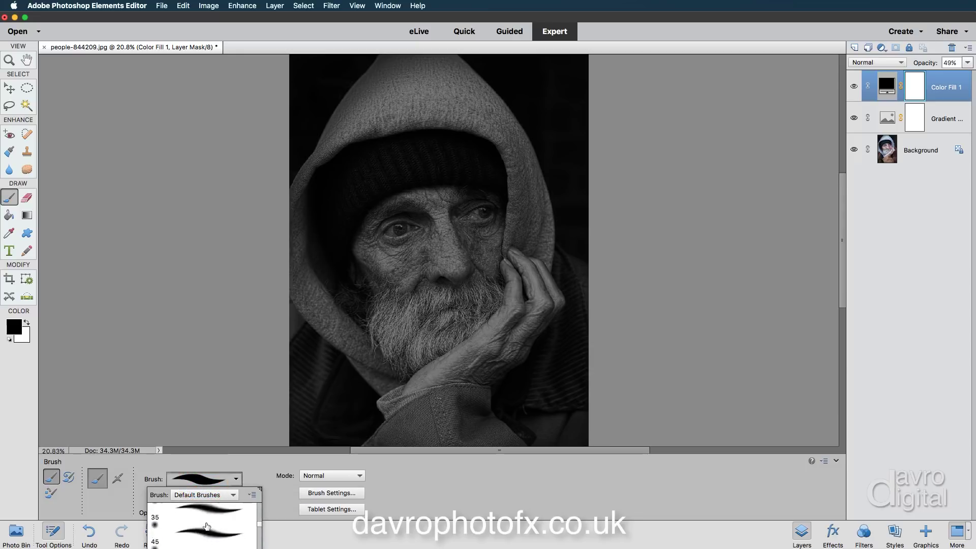
pyautogui.scroll(-3, 206, 526)
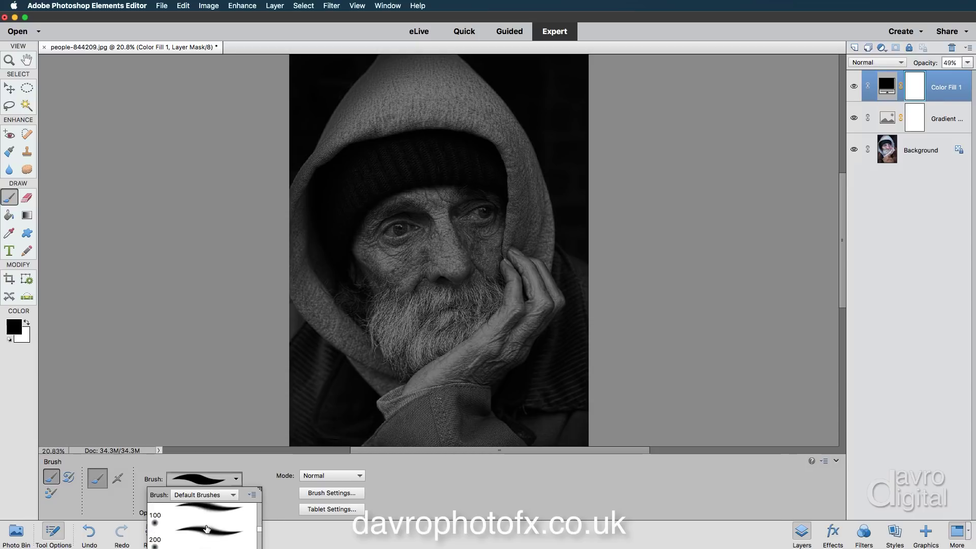
pyautogui.scroll(-3, 207, 534)
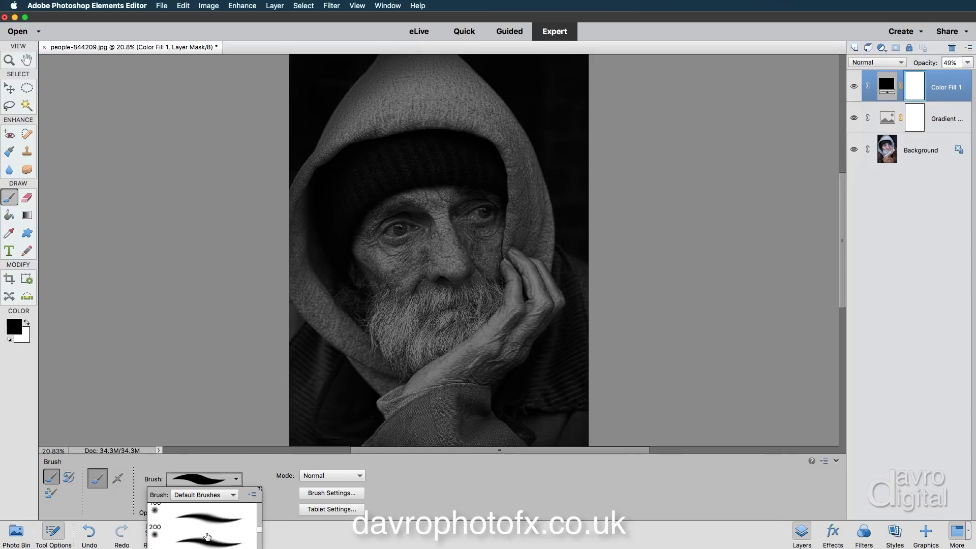
pyautogui.click(208, 531)
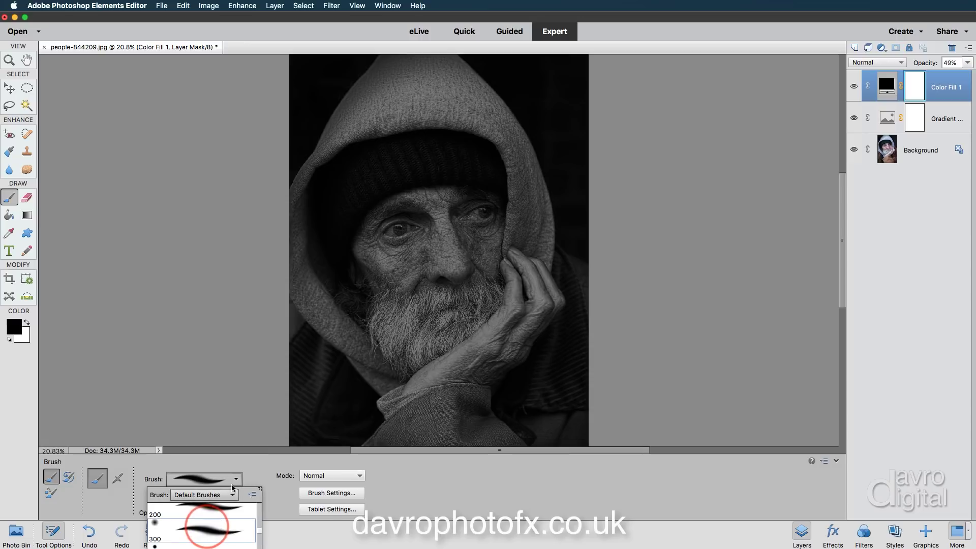
pyautogui.click(263, 468)
pyautogui.moveTo(208, 496); pyautogui.dragTo(210, 497)
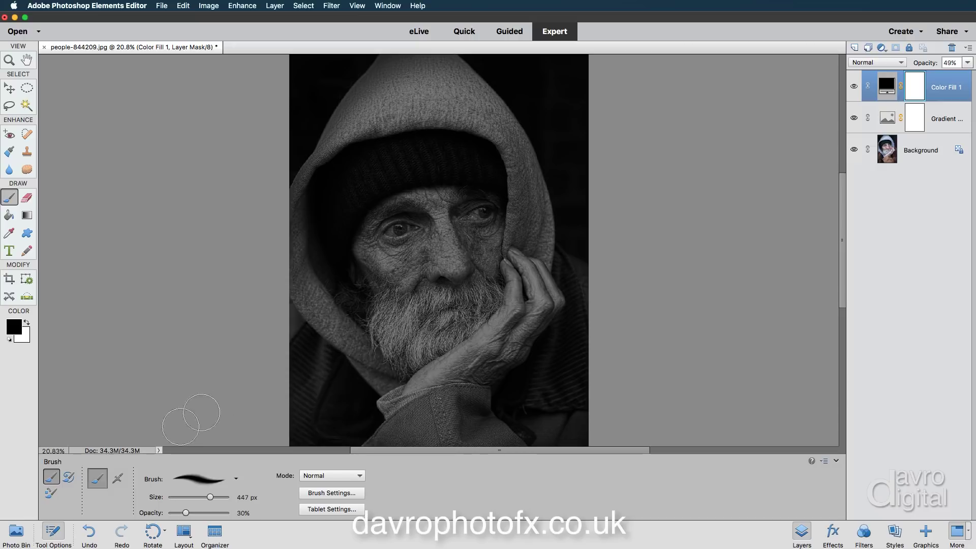
pyautogui.click(53, 532)
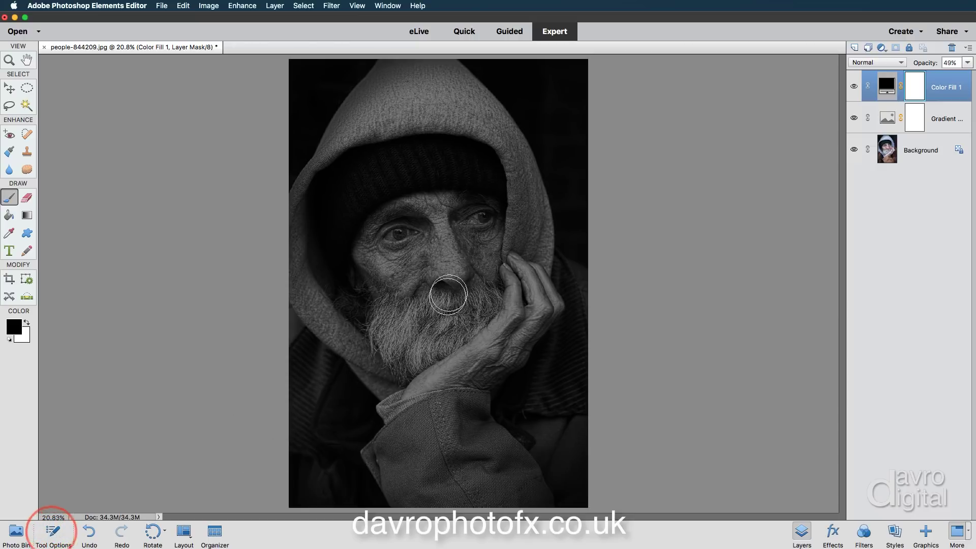
# Step: Paint black on the colour fill layer's mask over the face, beard, hand, sleeve and hat to gradually lighten them
pyautogui.moveTo(451, 264)
pyautogui.mouseDown()
pyautogui.moveTo(440, 201)
pyautogui.moveTo(405, 208)
pyautogui.moveTo(368, 240)
pyautogui.moveTo(406, 269)
pyautogui.moveTo(386, 268)
pyautogui.moveTo(408, 259)
pyautogui.moveTo(390, 302)
pyautogui.moveTo(402, 306)
pyautogui.moveTo(394, 354)
pyautogui.moveTo(428, 318)
pyautogui.moveTo(448, 352)
pyautogui.moveTo(480, 319)
pyautogui.moveTo(490, 214)
pyautogui.moveTo(461, 221)
pyautogui.moveTo(469, 211)
pyautogui.moveTo(461, 230)
pyautogui.moveTo(481, 214)
pyautogui.moveTo(479, 244)
pyautogui.moveTo(496, 269)
pyautogui.moveTo(513, 263)
pyautogui.moveTo(524, 285)
pyautogui.moveTo(510, 302)
pyautogui.moveTo(522, 287)
pyautogui.moveTo(517, 321)
pyautogui.moveTo(433, 387)
pyautogui.mouseUp()
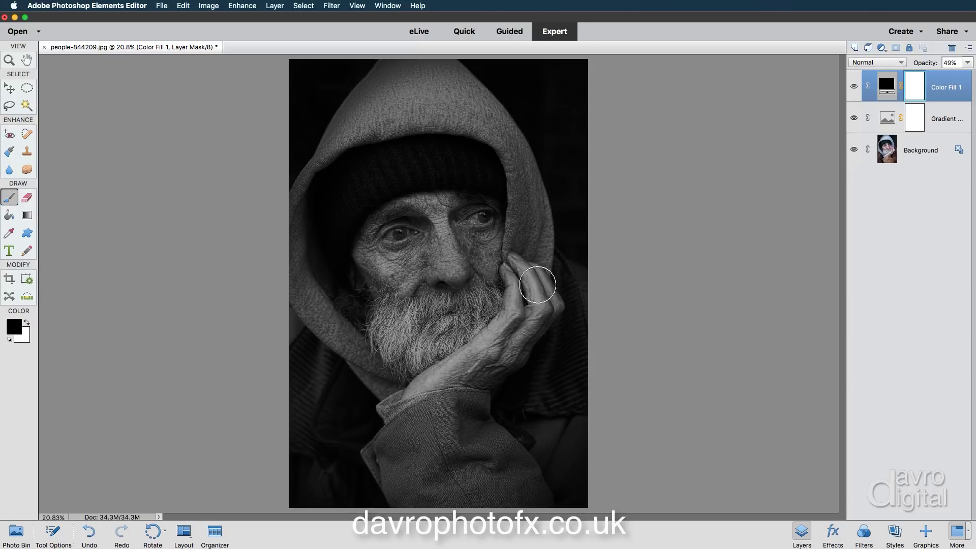
pyautogui.click(374, 355)
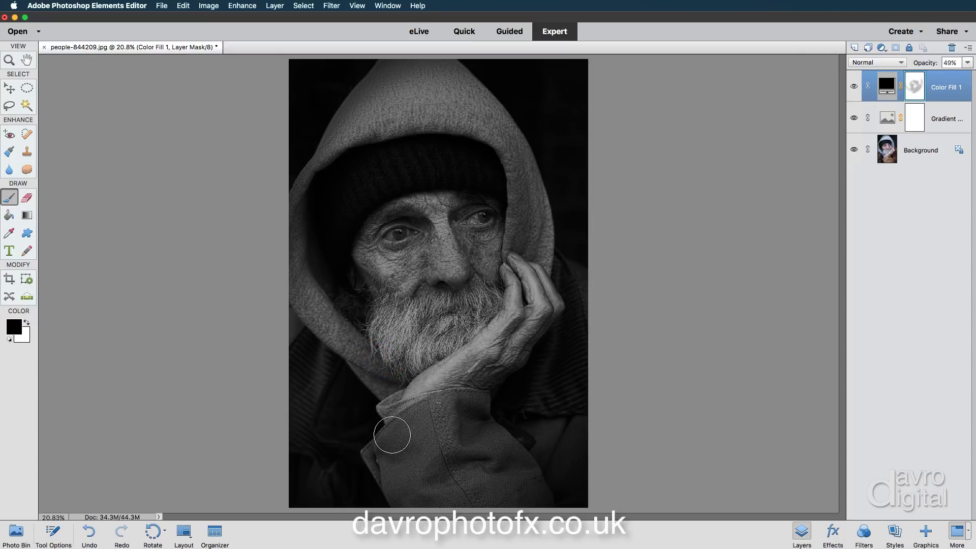
pyautogui.click(451, 266)
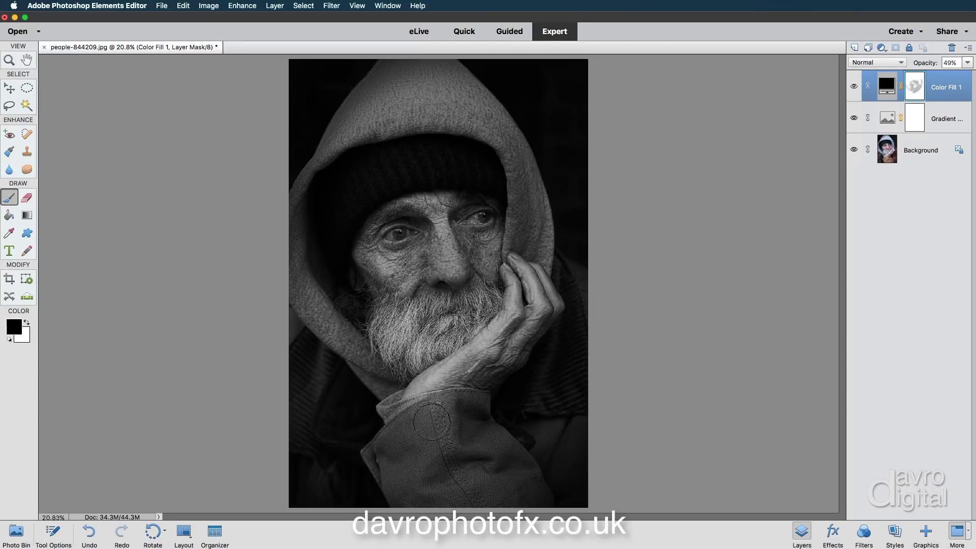
pyautogui.click(468, 164)
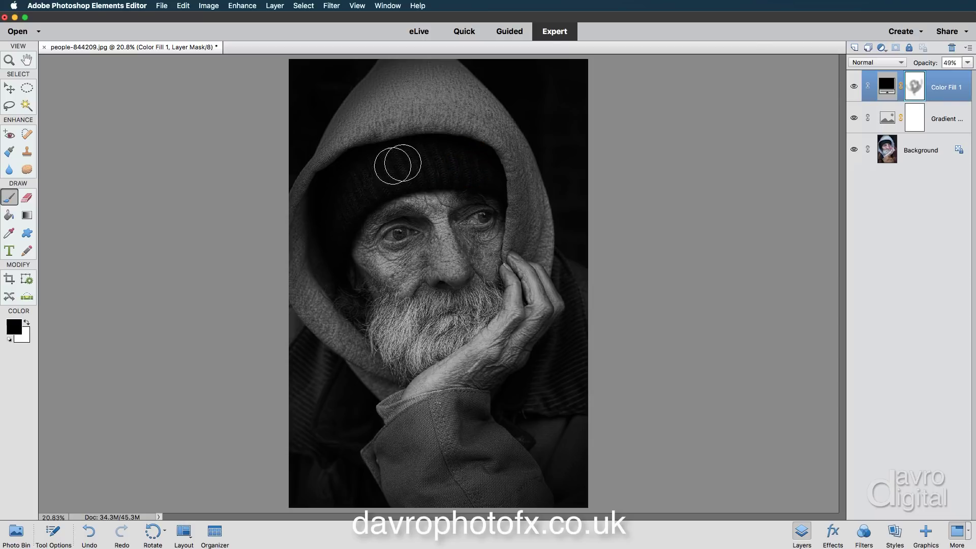
pyautogui.click(502, 230)
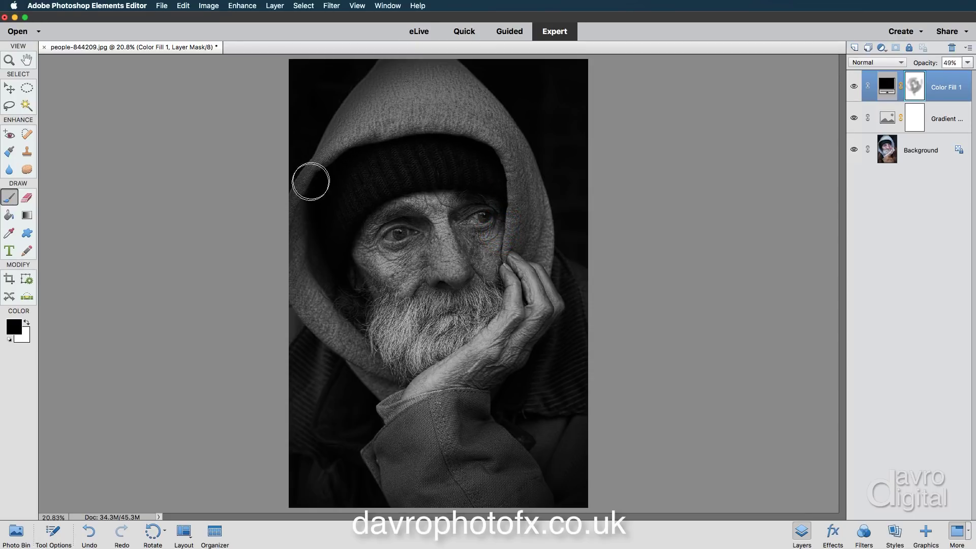
pyautogui.click(454, 263)
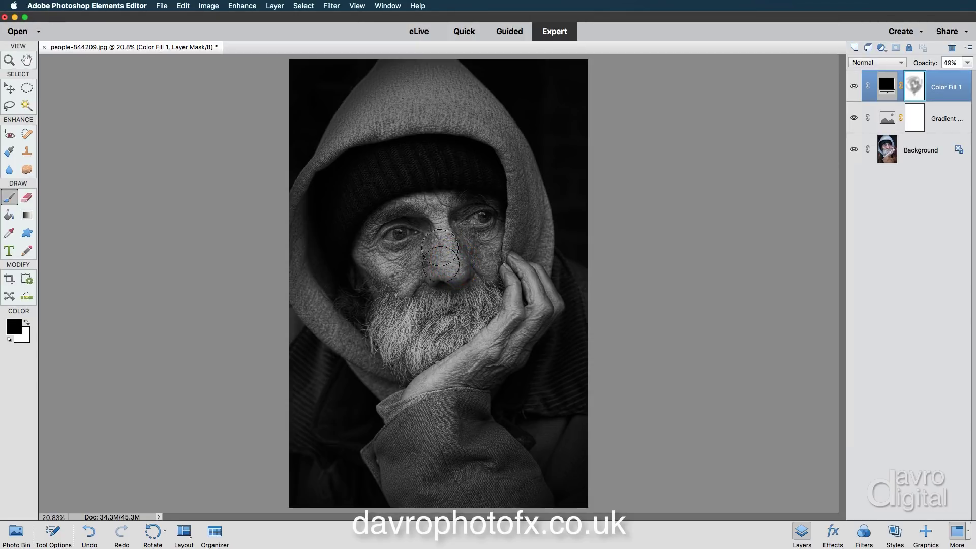
pyautogui.click(423, 311)
pyautogui.moveTo(423, 311)
pyautogui.mouseDown()
pyautogui.moveTo(407, 309)
pyautogui.moveTo(426, 320)
pyautogui.moveTo(416, 336)
pyautogui.mouseUp()
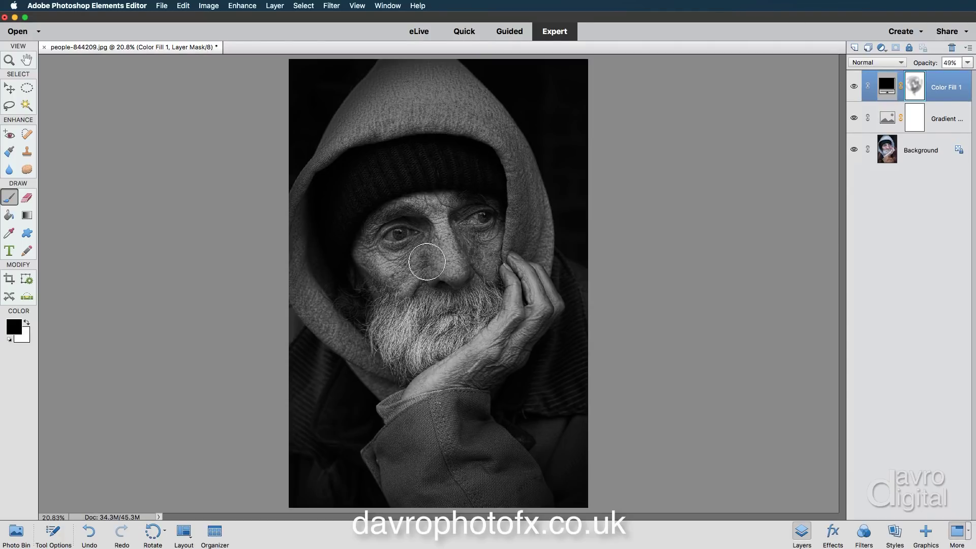
pyautogui.moveTo(516, 277)
pyautogui.mouseDown()
pyautogui.moveTo(509, 305)
pyautogui.moveTo(523, 302)
pyautogui.mouseUp()
pyautogui.moveTo(538, 266); pyautogui.dragTo(531, 330)
pyautogui.click(458, 352)
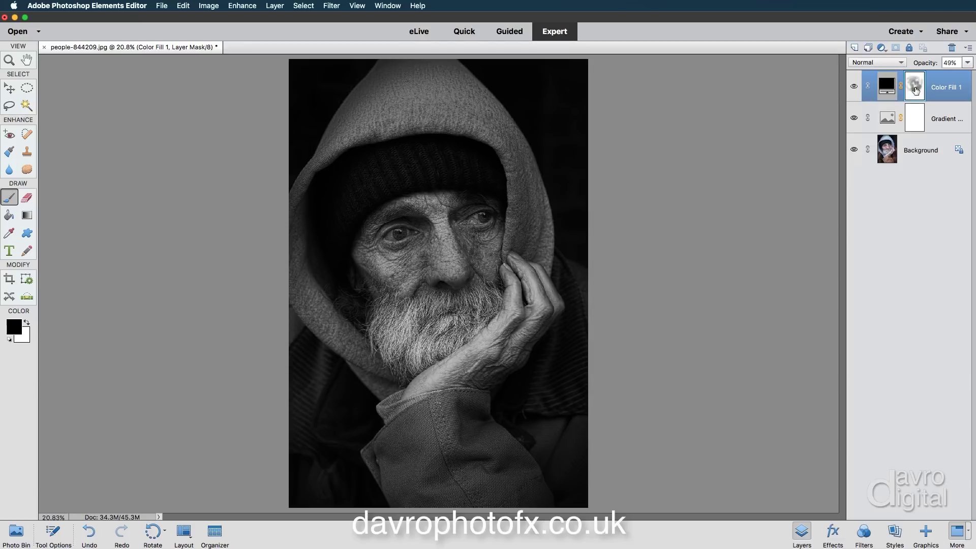
# Step: Temporarily disable and re-enable the colour fill layer's mask to compare the portrait with and without the painted areas
pyautogui.keyDown('shift'); pyautogui.click(915, 90); pyautogui.keyUp('shift')
pyautogui.keyDown('shift'); pyautogui.click(916, 90); pyautogui.keyUp('shift')
pyautogui.keyDown('shift'); pyautogui.click(915, 90); pyautogui.keyUp('shift')
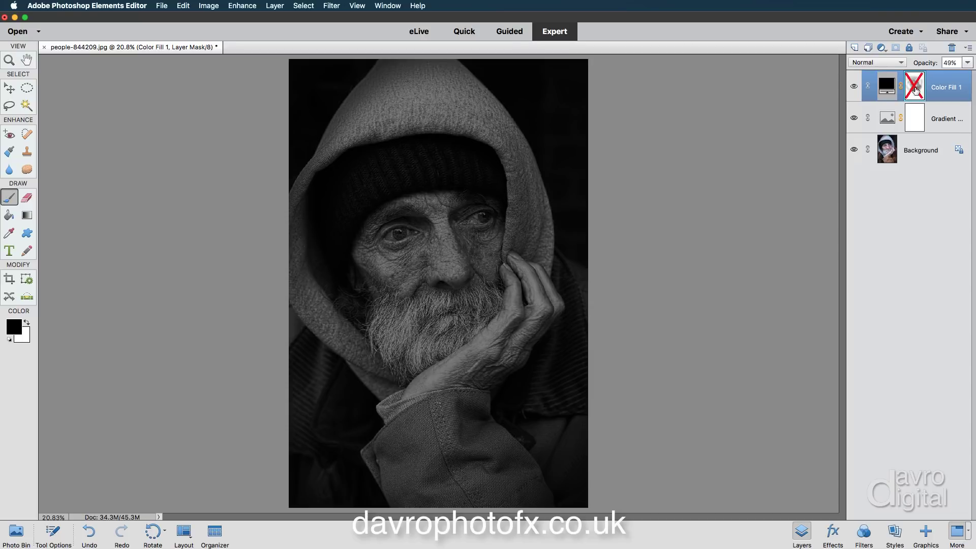
pyautogui.keyDown('shift'); pyautogui.click(915, 90); pyautogui.keyUp('shift')
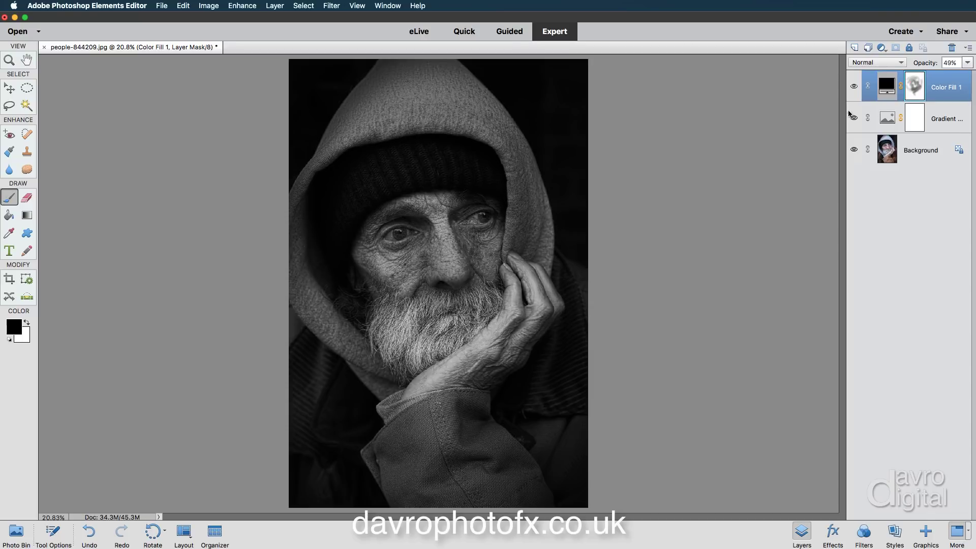
# Step: Refine the colour fill layer's mask by painting black over the cheek, nose and beard and white over the too-bright cheek
pyautogui.moveTo(391, 284)
pyautogui.mouseDown()
pyautogui.moveTo(380, 285)
pyautogui.moveTo(362, 254)
pyautogui.mouseUp()
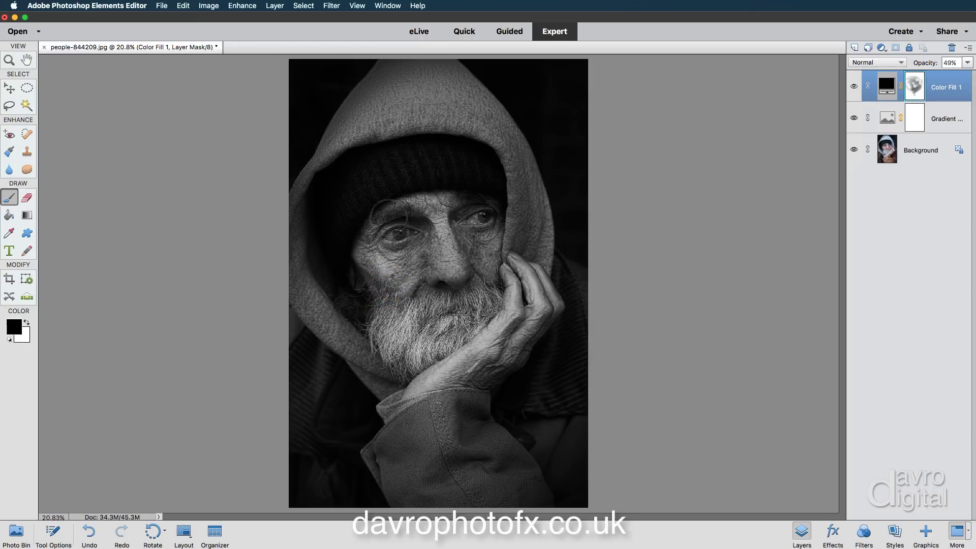
pyautogui.moveTo(437, 222)
pyautogui.mouseDown()
pyautogui.moveTo(401, 278)
pyautogui.moveTo(438, 257)
pyautogui.moveTo(450, 273)
pyautogui.moveTo(418, 311)
pyautogui.mouseUp()
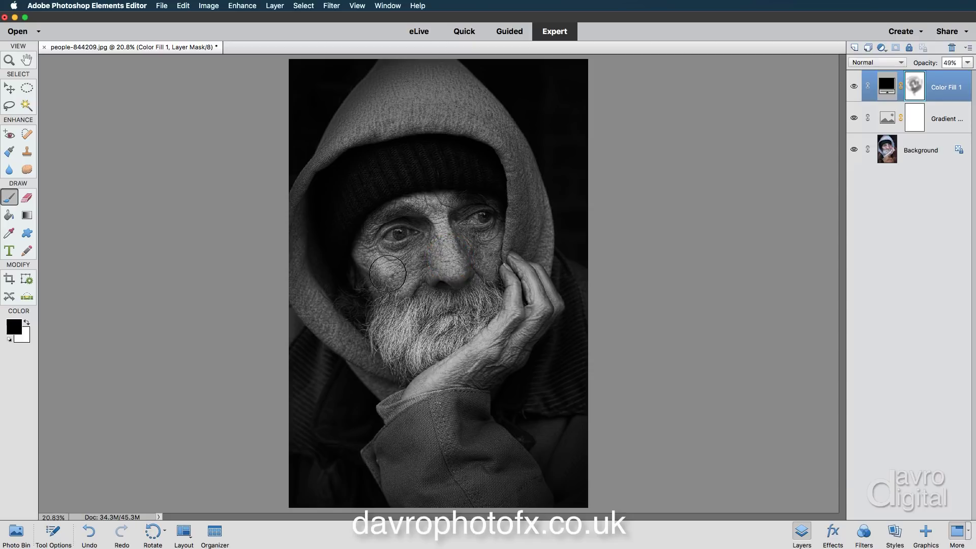
pyautogui.press('x')
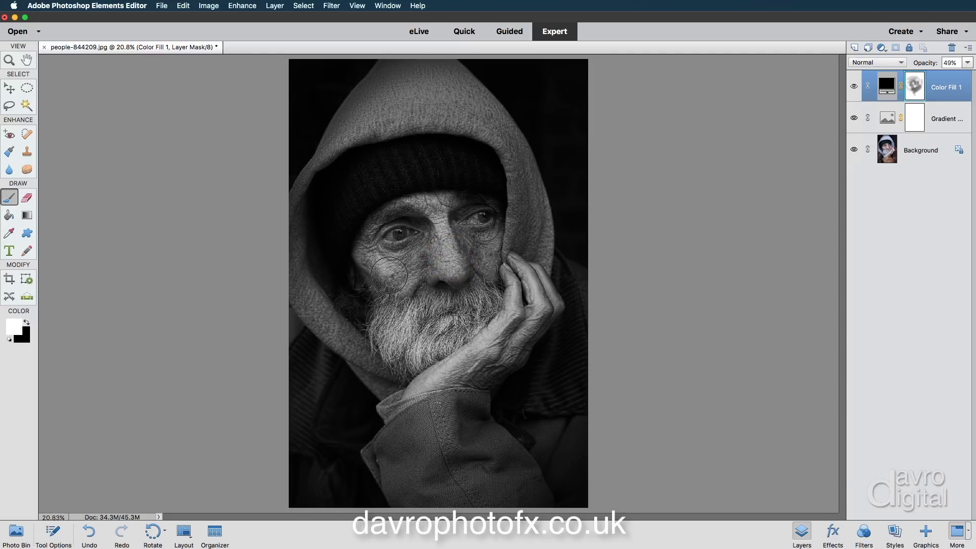
pyautogui.moveTo(392, 273)
pyautogui.mouseDown()
pyautogui.moveTo(374, 258)
pyautogui.moveTo(422, 320)
pyautogui.moveTo(379, 263)
pyautogui.mouseUp()
pyautogui.press('x')
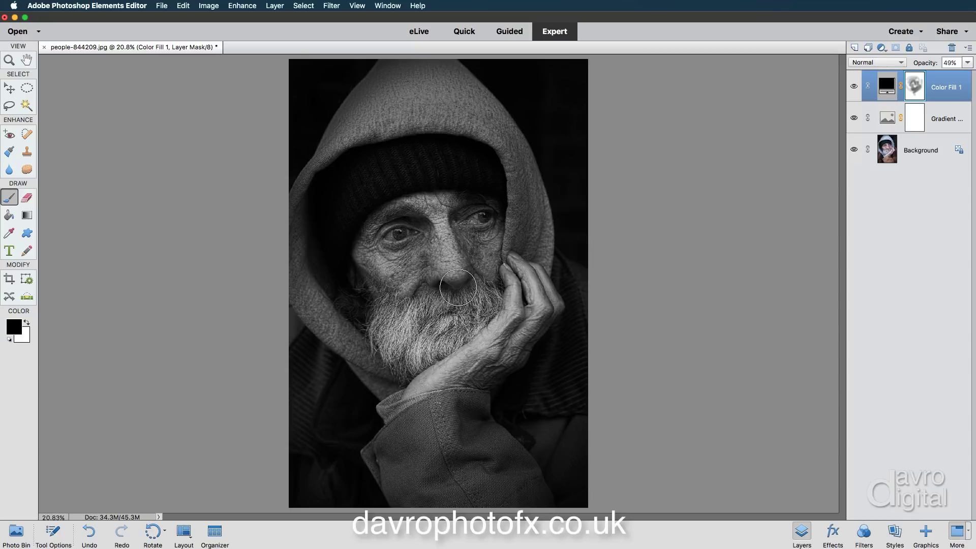
pyautogui.moveTo(453, 269); pyautogui.dragTo(449, 265)
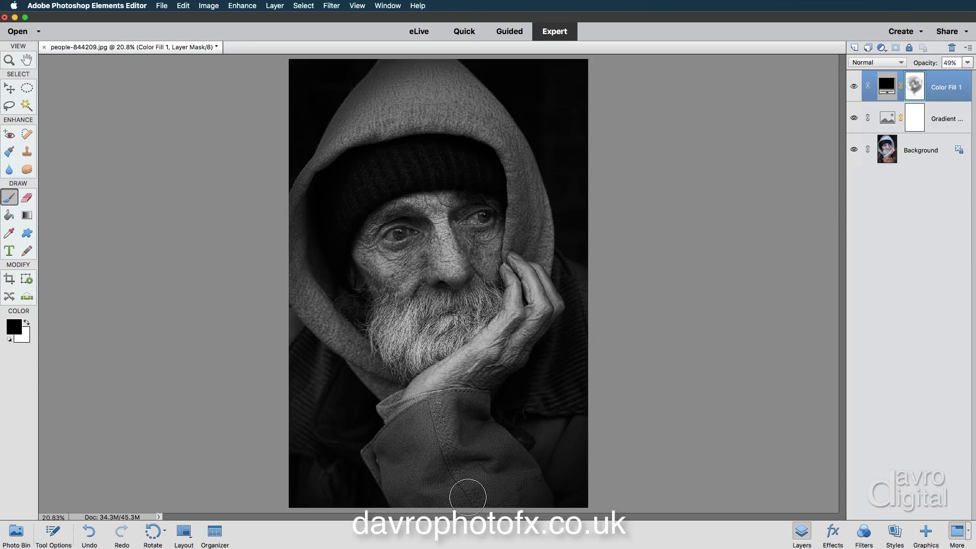
# Step: Add a Levels adjustment layer with the white input at 205 and midtones at 0.90, and set its opacity to 90%
pyautogui.click(882, 49)
pyautogui.click(891, 91)
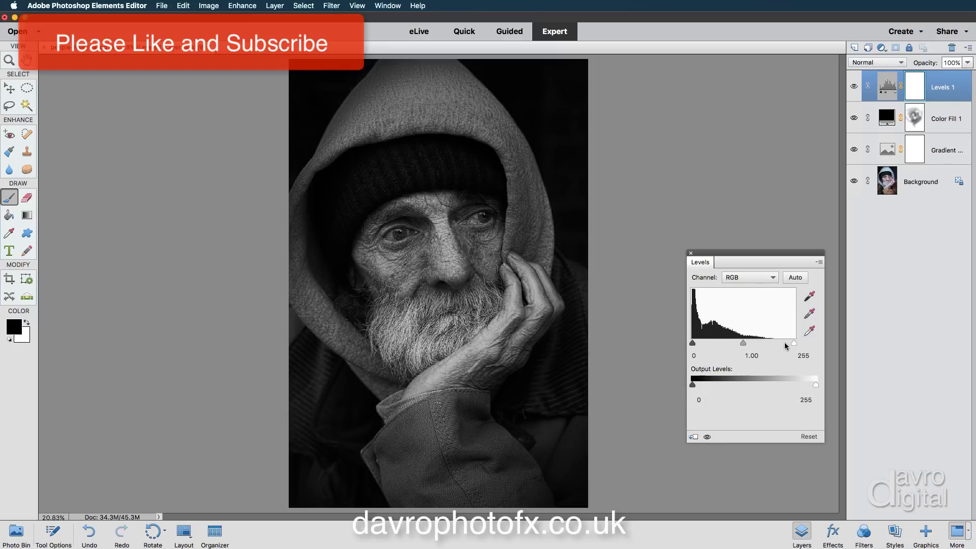
pyautogui.moveTo(791, 345); pyautogui.dragTo(784, 345)
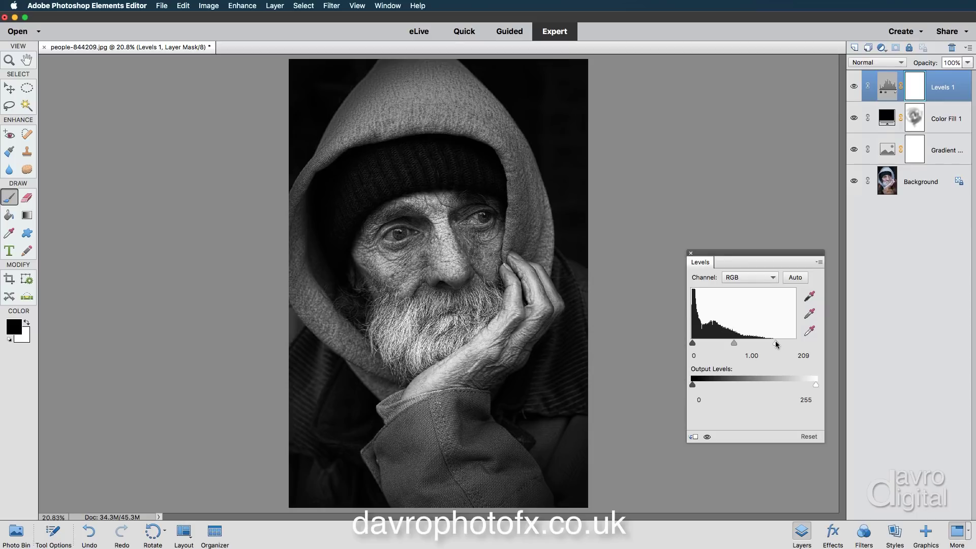
pyautogui.keyDown('alt'); pyautogui.click(776, 345); pyautogui.keyUp('alt')
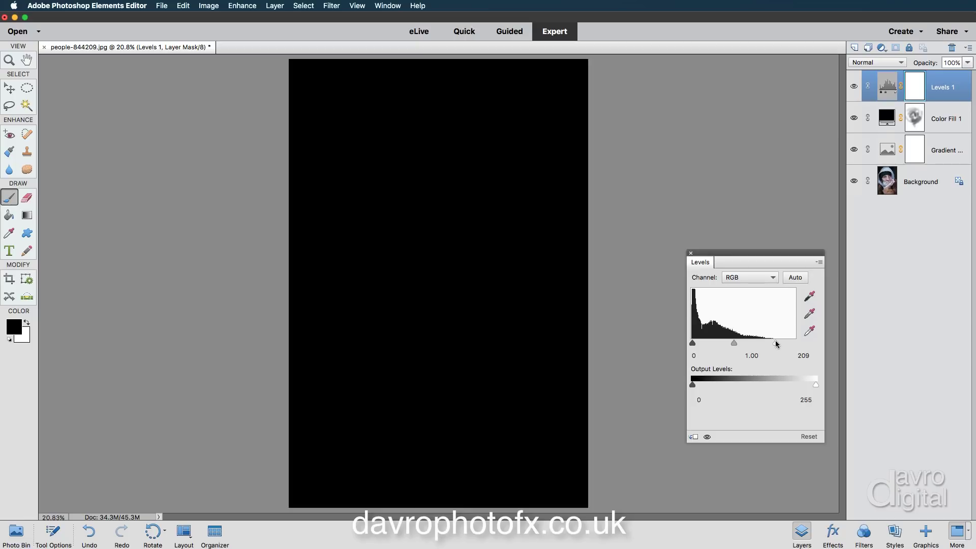
pyautogui.moveTo(771, 340); pyautogui.dragTo(774, 344)
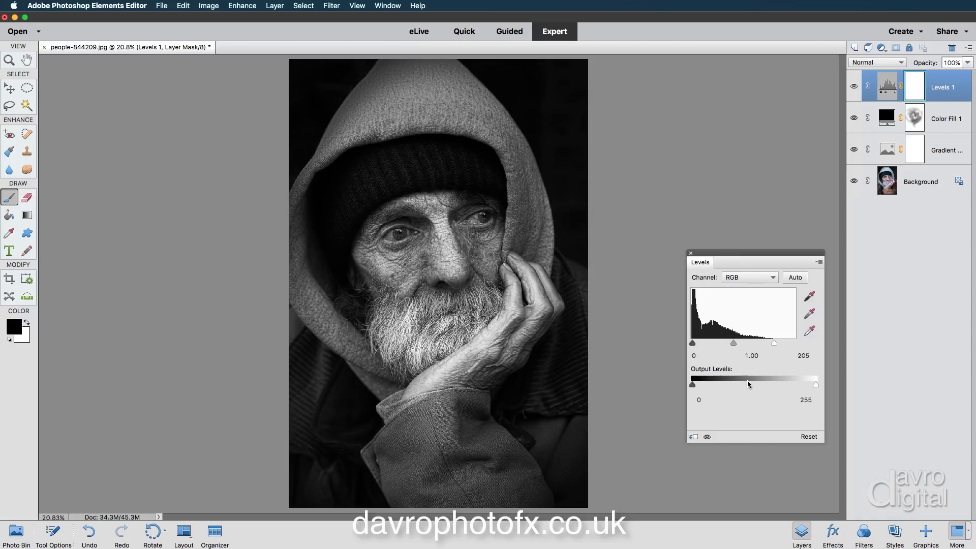
pyautogui.moveTo(734, 343); pyautogui.dragTo(736, 344)
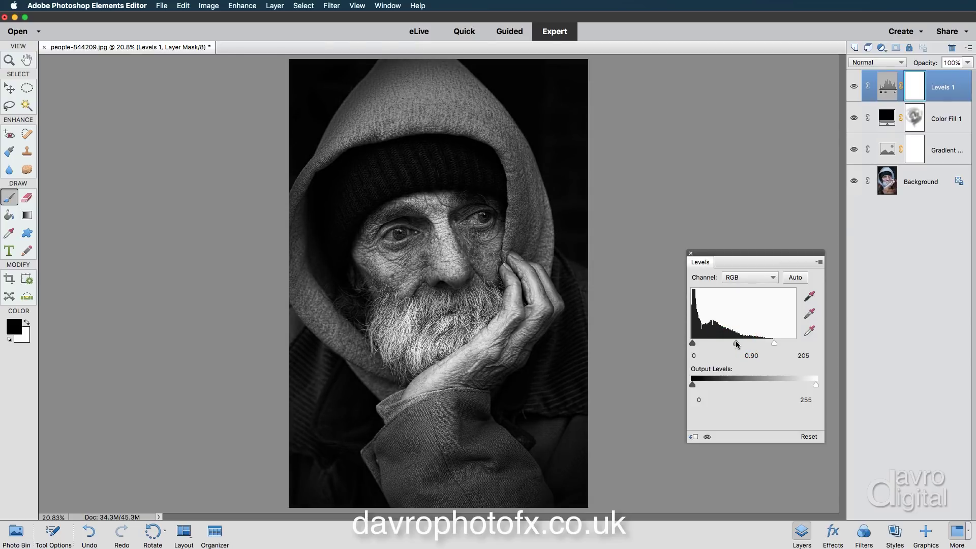
pyautogui.click(691, 252)
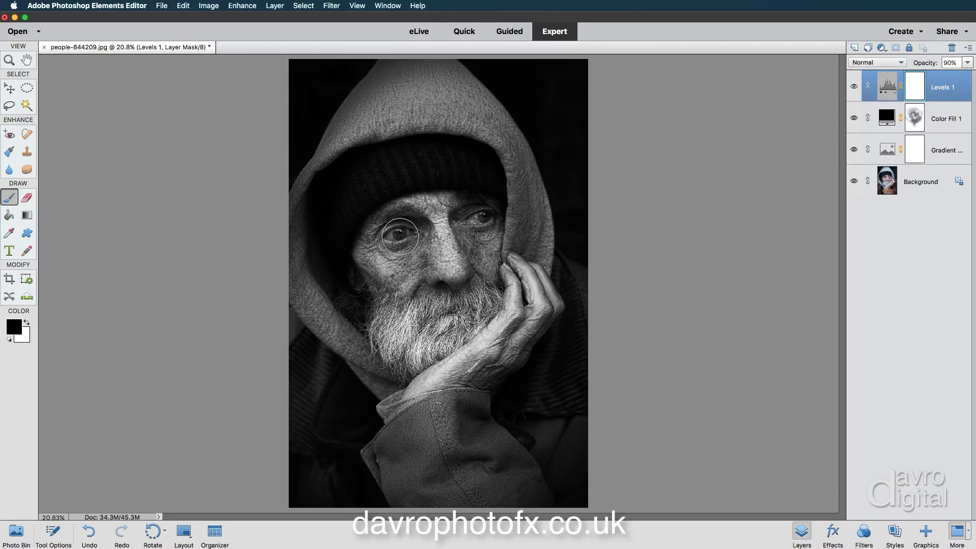
# Step: Add a new blank layer above the Levels layer, make white the foreground colour and set the brush opacity to 100%
pyautogui.click(854, 48)
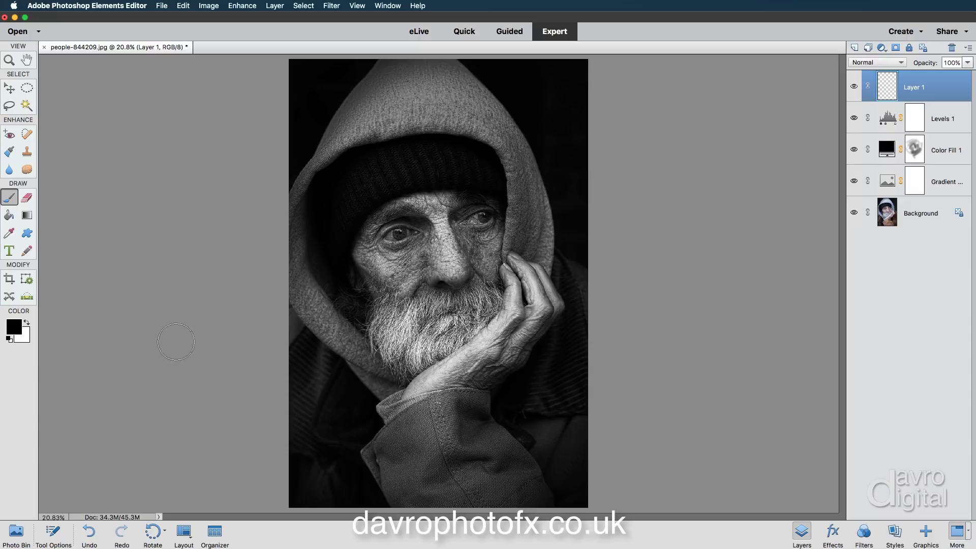
pyautogui.press('x')
pyautogui.click(56, 536)
pyautogui.click(187, 513)
pyautogui.moveTo(187, 513); pyautogui.dragTo(233, 511)
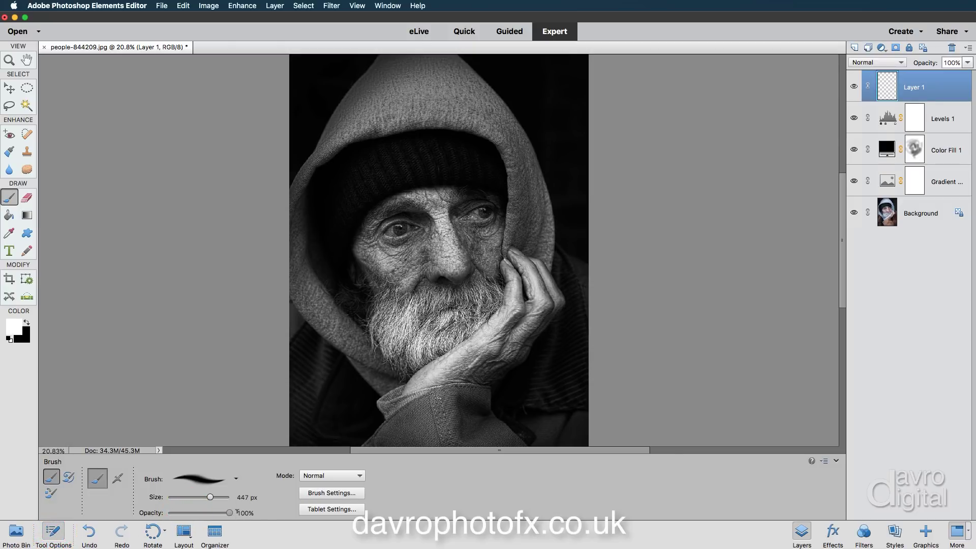
# Step: Choose the 19 px hard round brush from Default Brushes and set its spacing to 1%
pyautogui.click(216, 480)
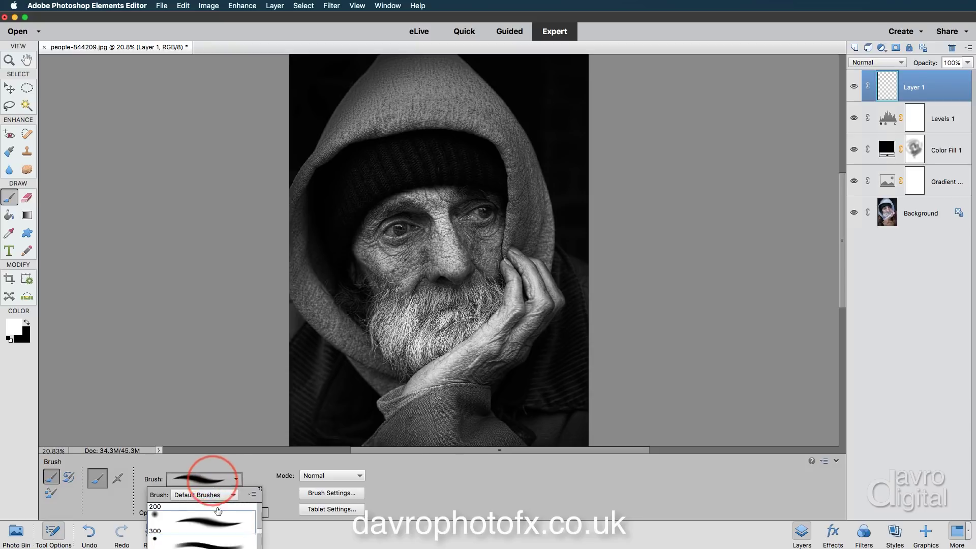
pyautogui.scroll(5, 218, 511)
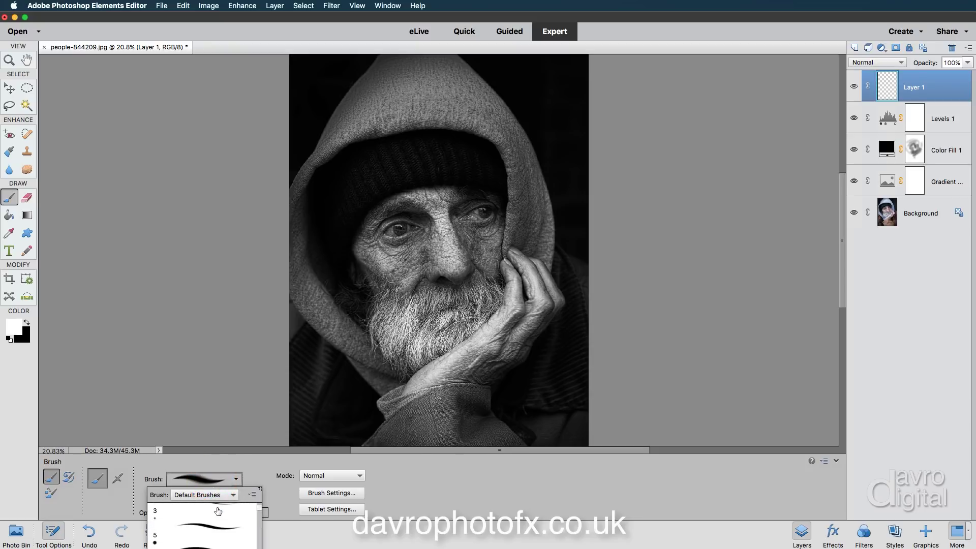
pyautogui.scroll(-1, 218, 511)
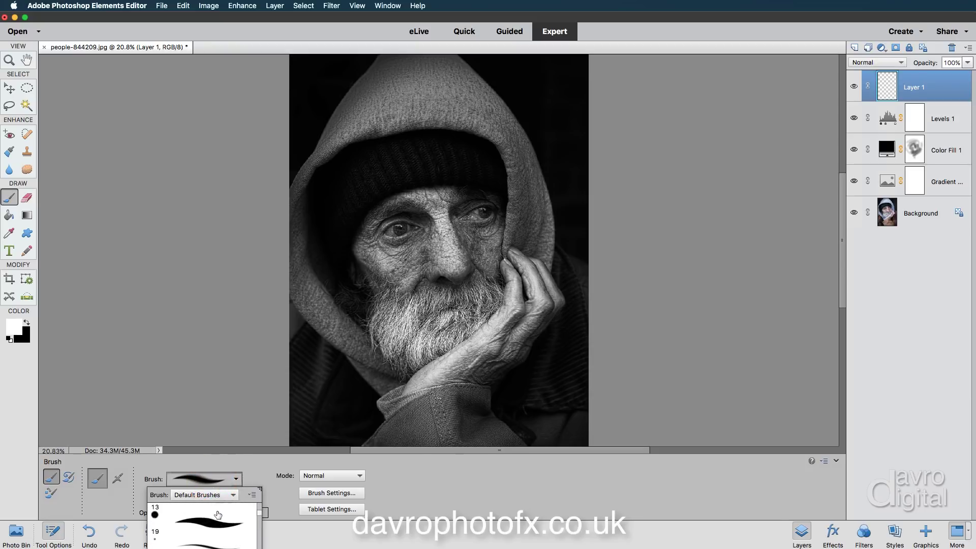
pyautogui.click(211, 520)
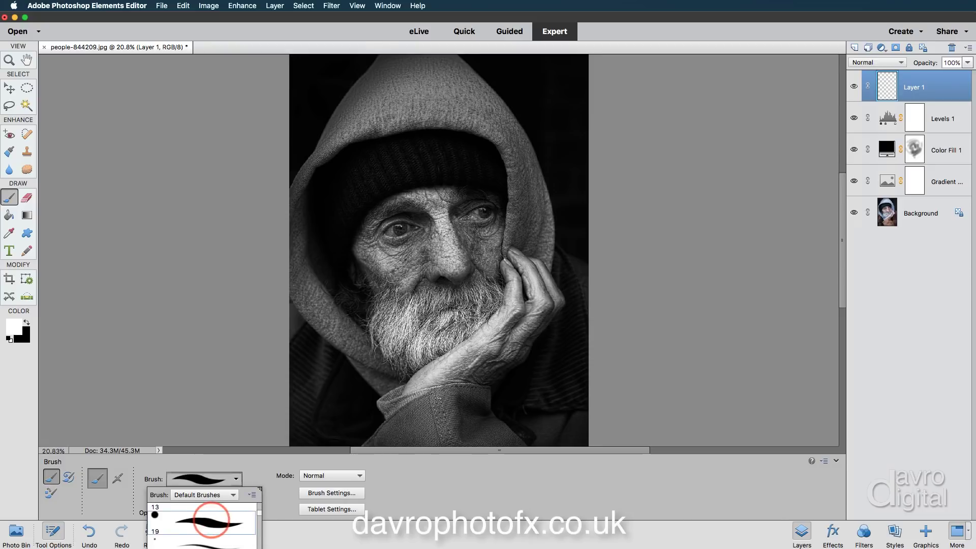
pyautogui.click(307, 489)
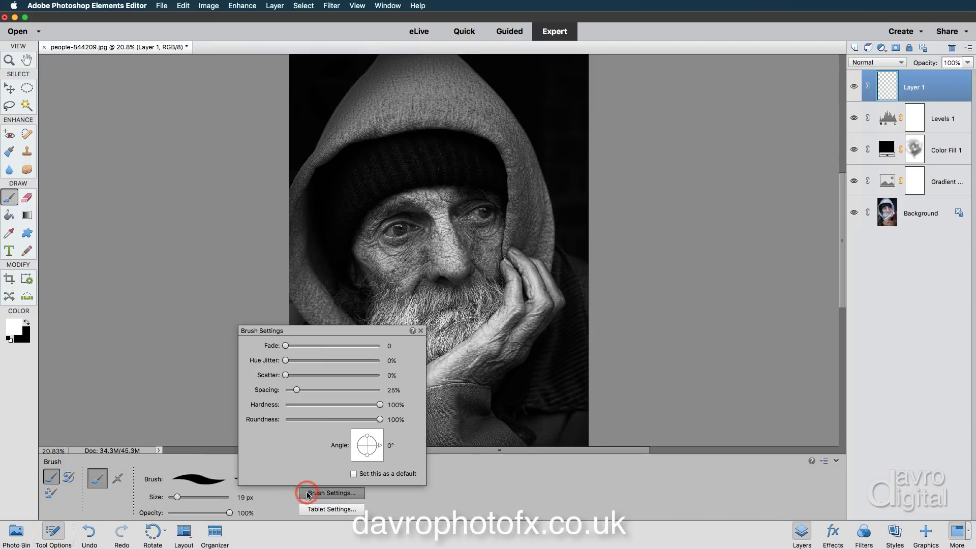
pyautogui.moveTo(297, 390); pyautogui.dragTo(279, 389)
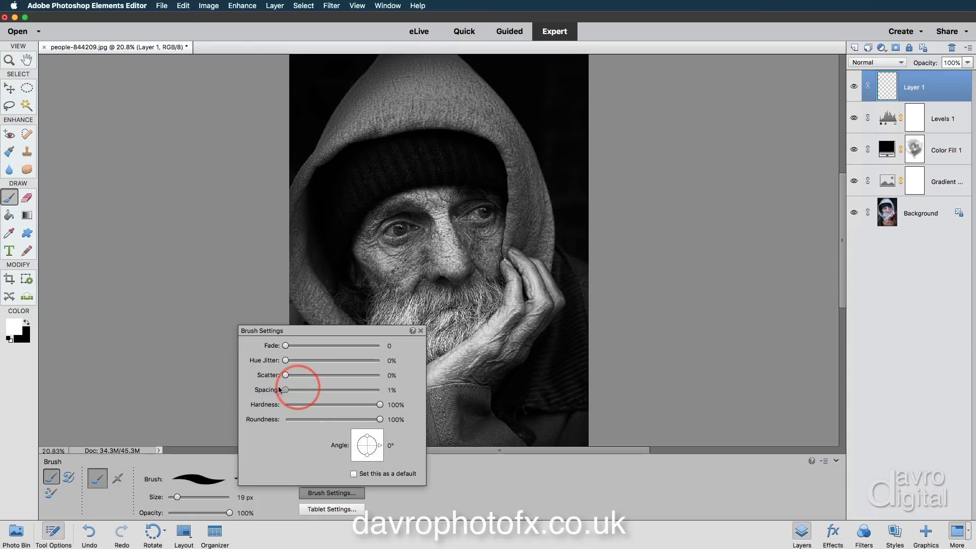
pyautogui.click(421, 330)
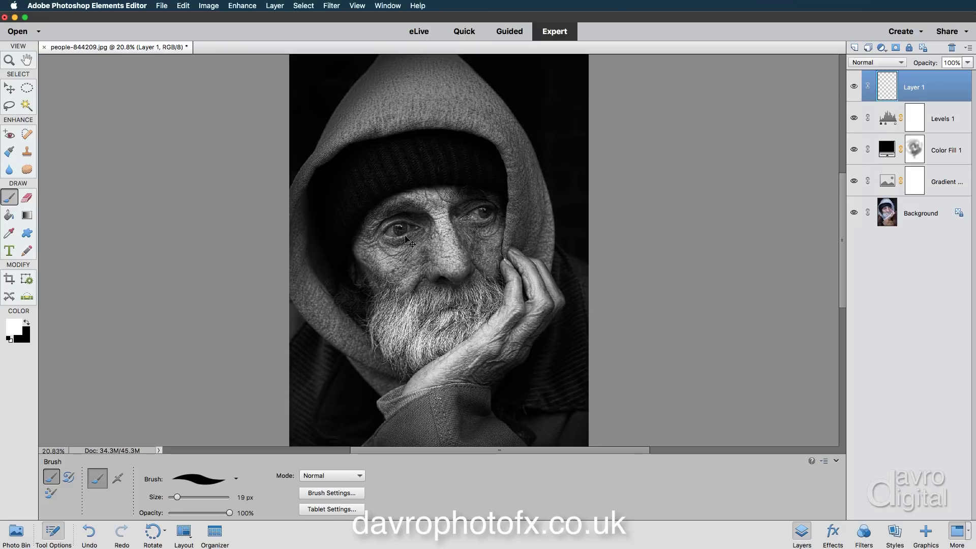
# Step: Paint a white crescent on the blank layer along the lower iris of the nearer eye, using a 25 px brush
pyautogui.press('super+1')
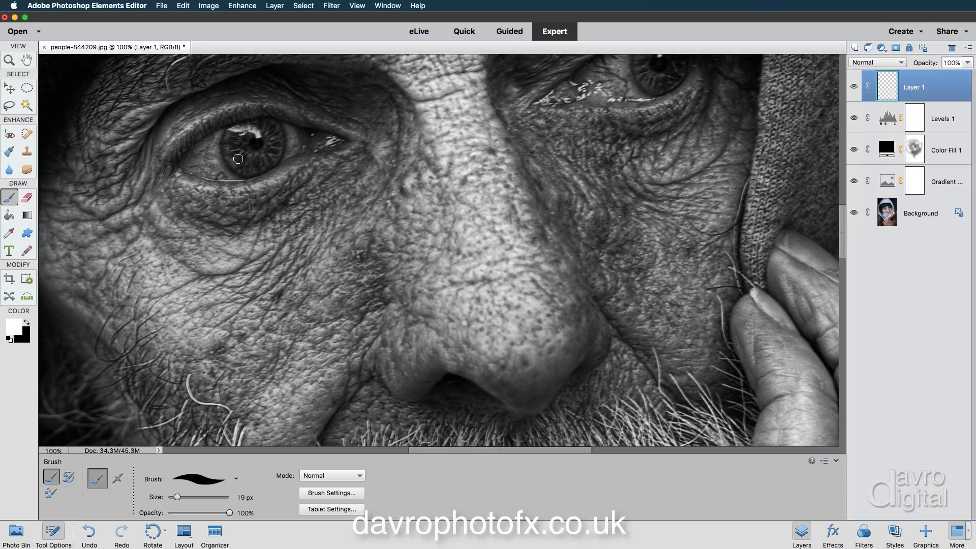
pyautogui.press(']')
pyautogui.moveTo(232, 153); pyautogui.dragTo(263, 166)
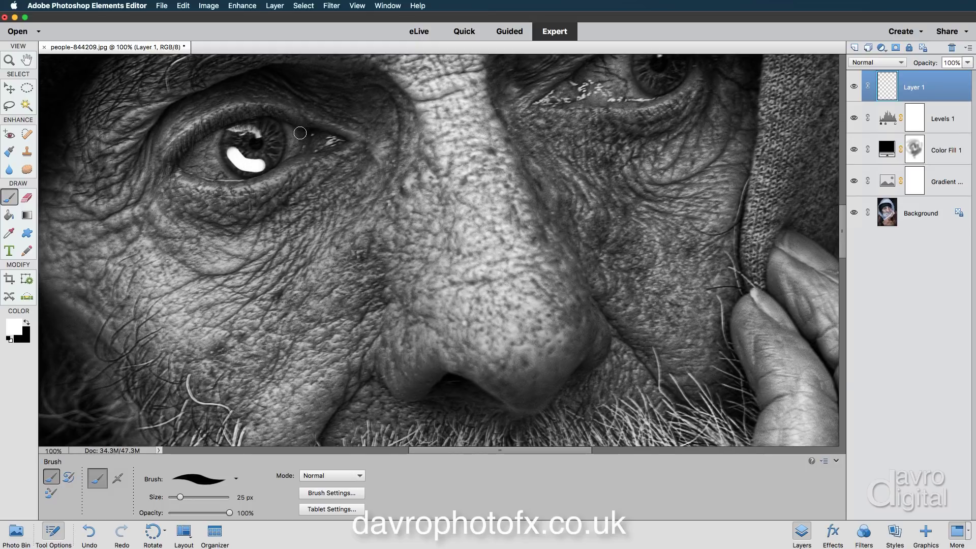
# Step: Soften the white crescent with a Gaussian Blur of 8.8 pixels radius, comparing it with and without the preview
pyautogui.click(330, 6)
pyautogui.moveTo(406, 80)
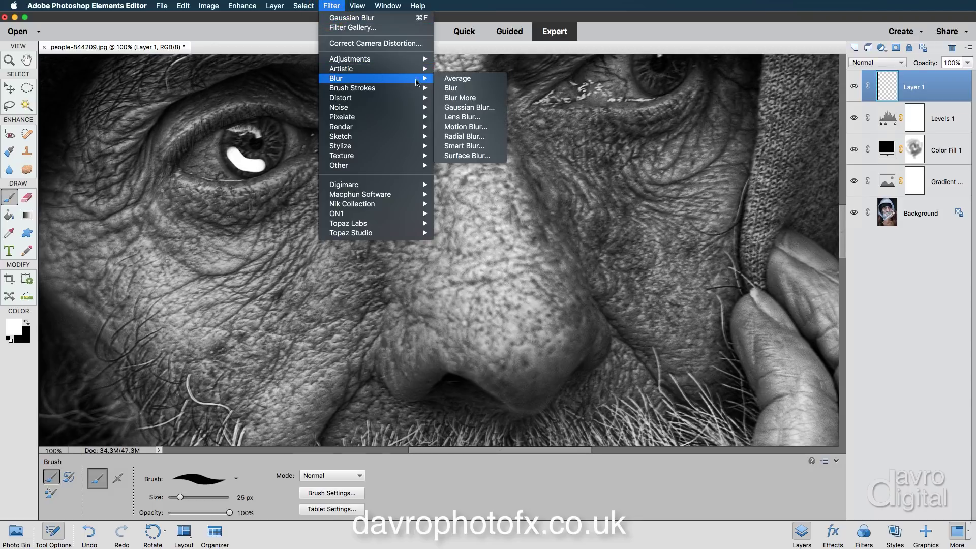
pyautogui.click(455, 107)
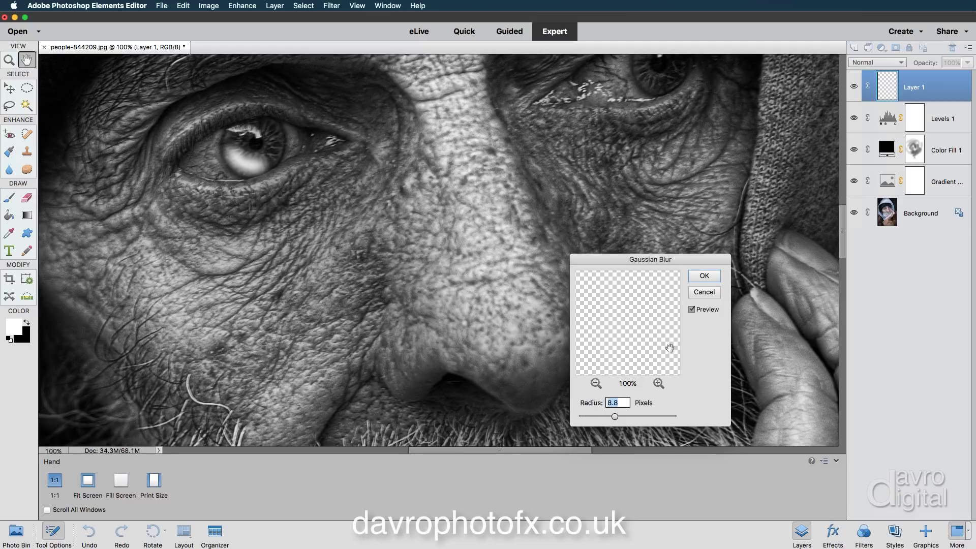
pyautogui.click(692, 309)
pyautogui.click(691, 309)
pyautogui.click(704, 275)
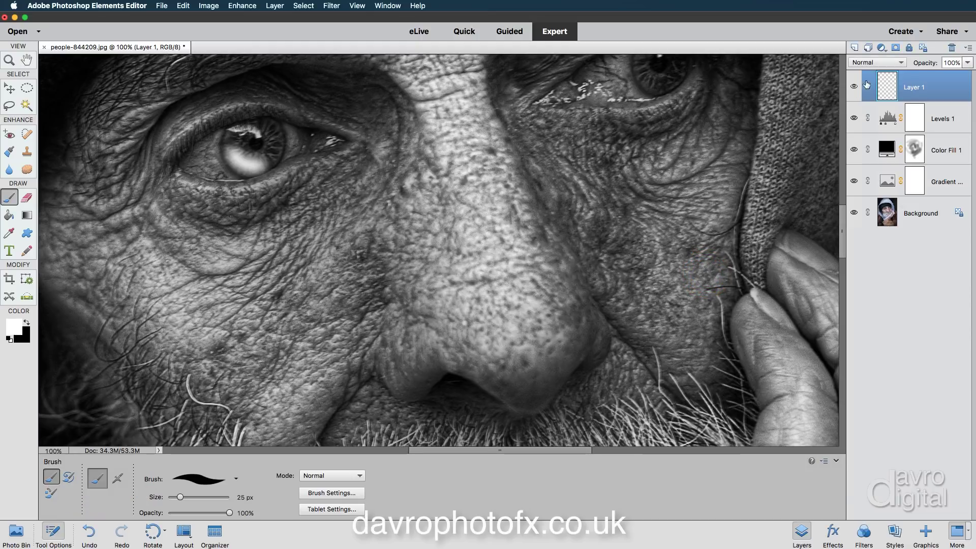
# Step: Set the eye highlight layer's blend mode to Soft Light and toggle its visibility to compare the effect
pyautogui.click(875, 64)
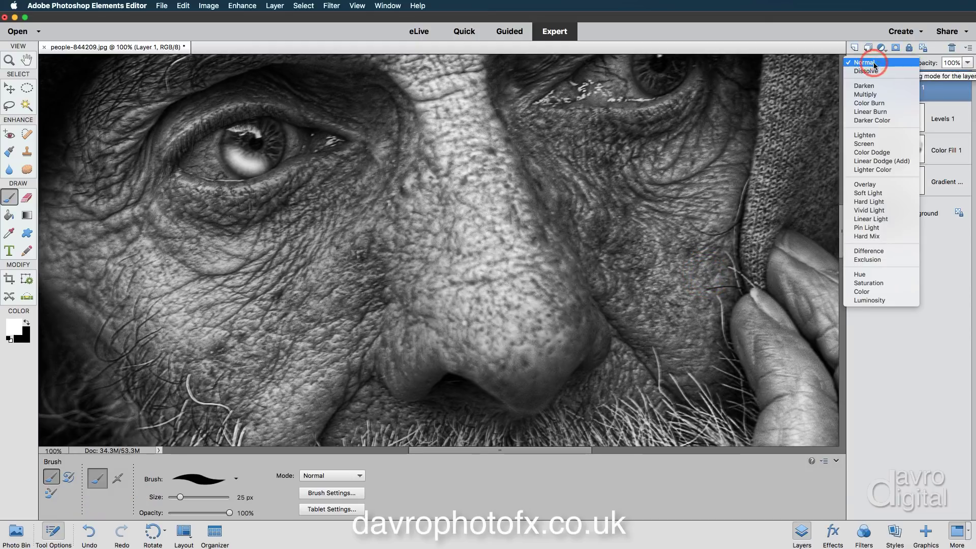
pyautogui.click(870, 193)
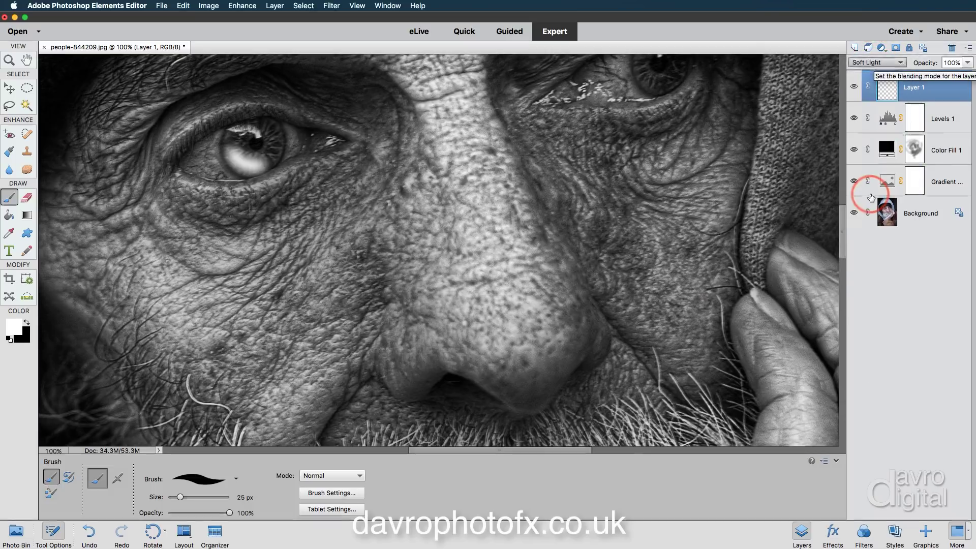
pyautogui.click(854, 86)
pyautogui.click(854, 86)
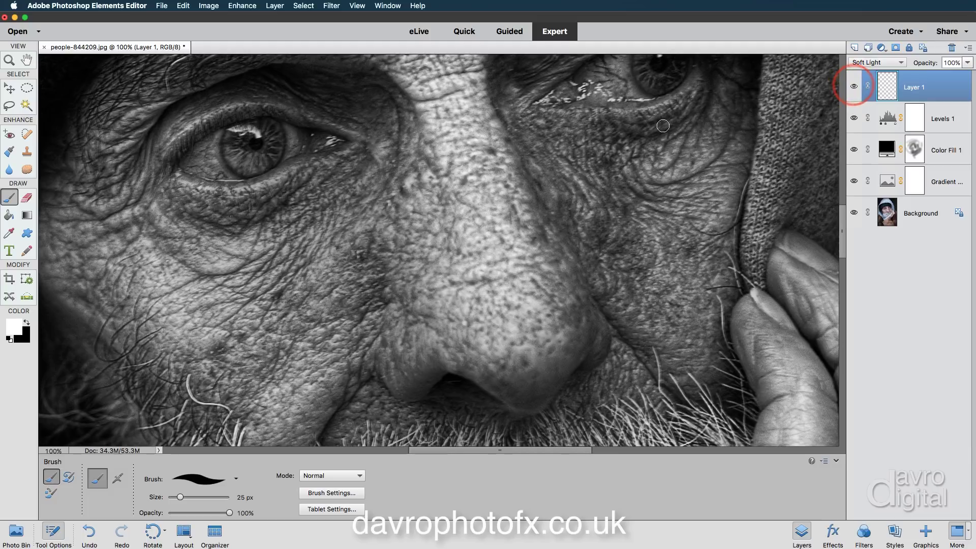
# Step: Erase the highlight spilling beyond the iris and over the pupil with a 60 px eraser at 100% opacity
pyautogui.click(28, 197)
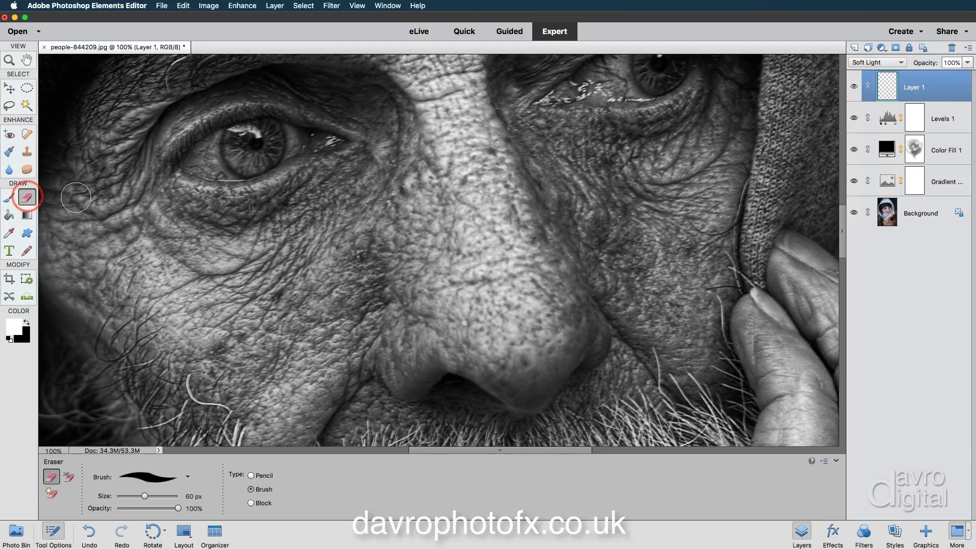
pyautogui.moveTo(210, 158); pyautogui.dragTo(216, 172)
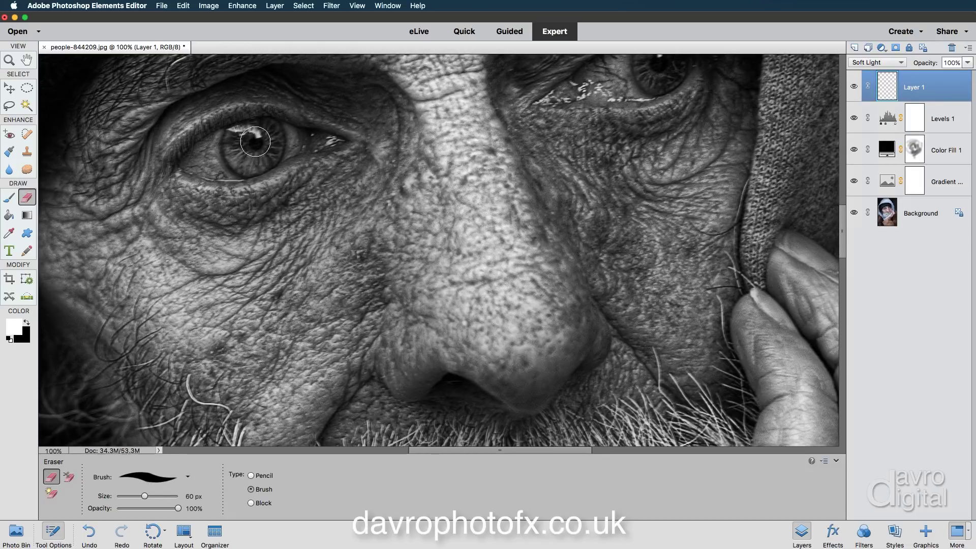
pyautogui.moveTo(255, 141)
pyautogui.mouseDown()
pyautogui.moveTo(265, 145)
pyautogui.moveTo(256, 142)
pyautogui.mouseUp()
# Step: View the whole portrait with the tool options hidden and compare it with the eye highlight layer off and on
pyautogui.press('super+0')
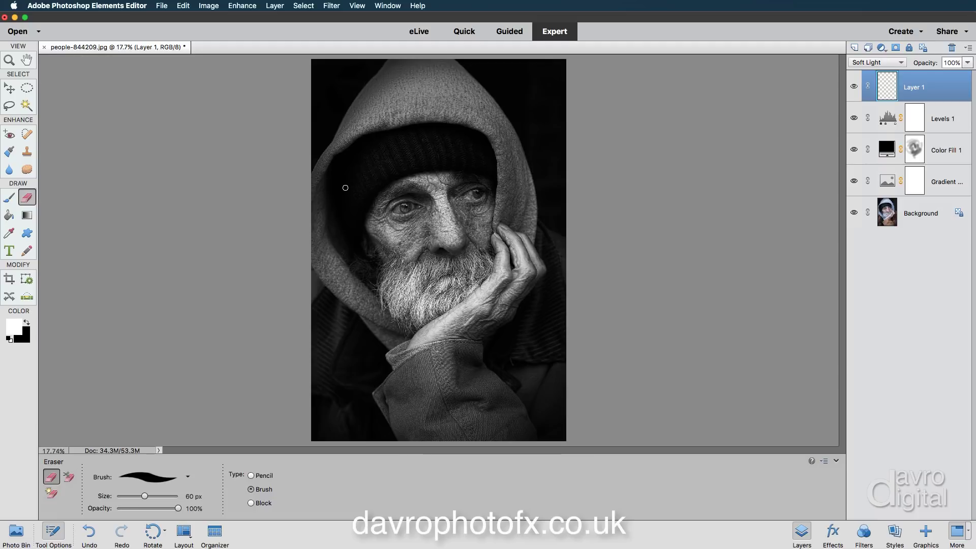
pyautogui.click(835, 461)
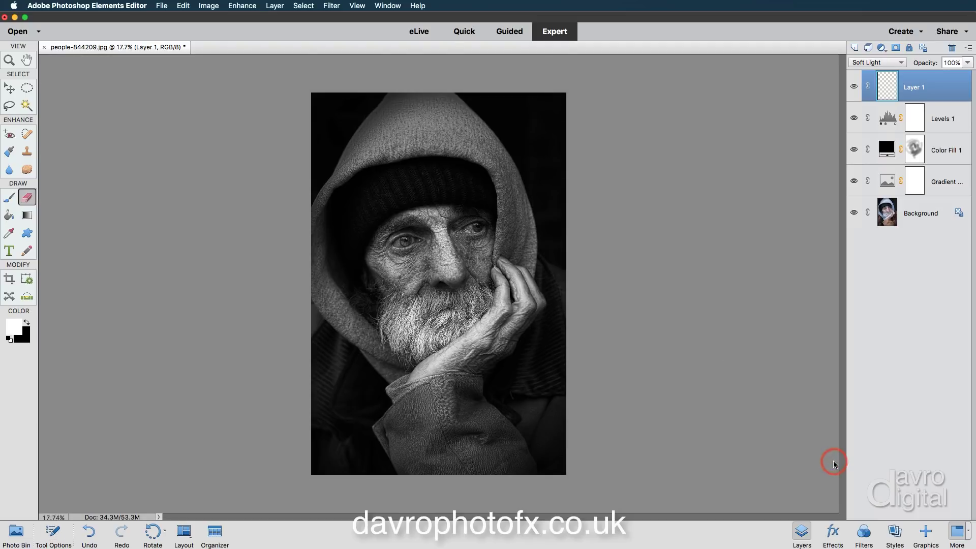
pyautogui.press('super+0')
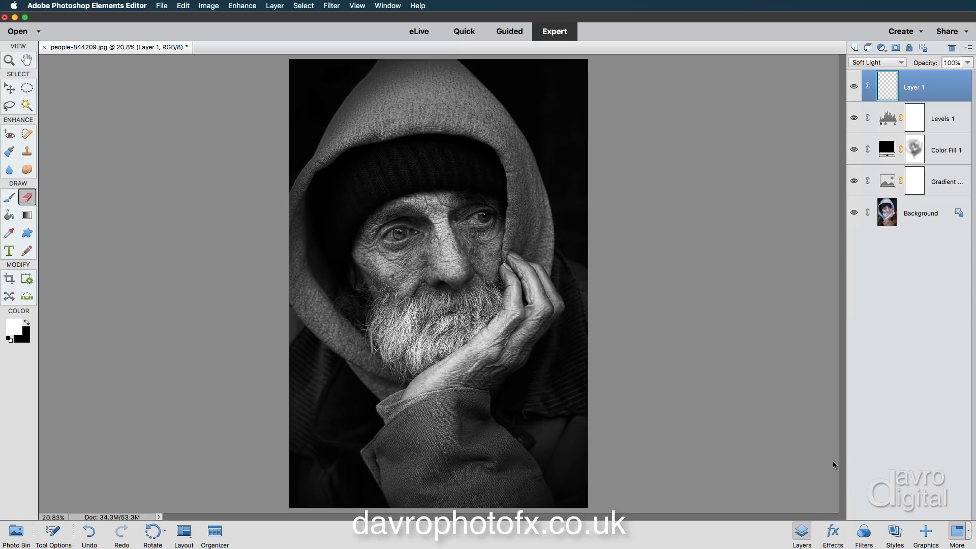
pyautogui.click(853, 88)
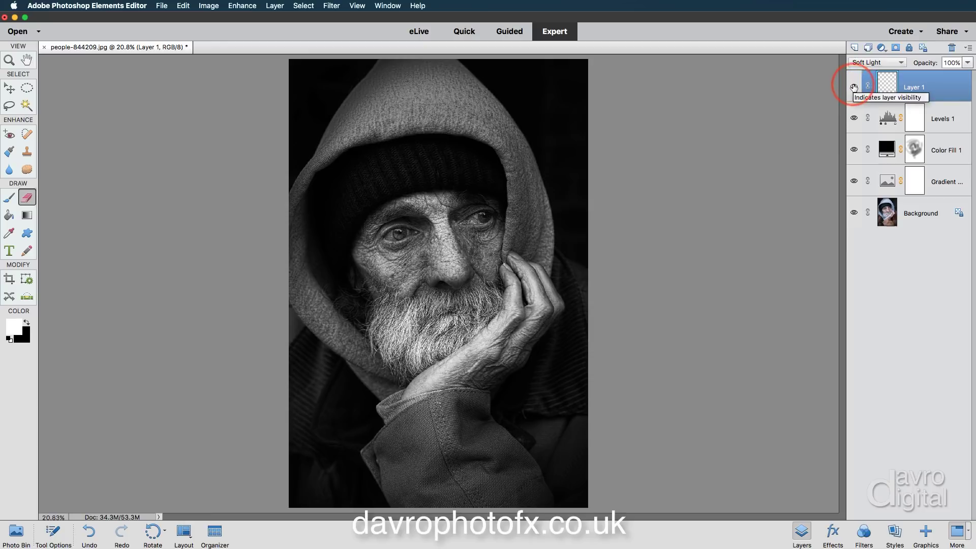
pyautogui.click(854, 88)
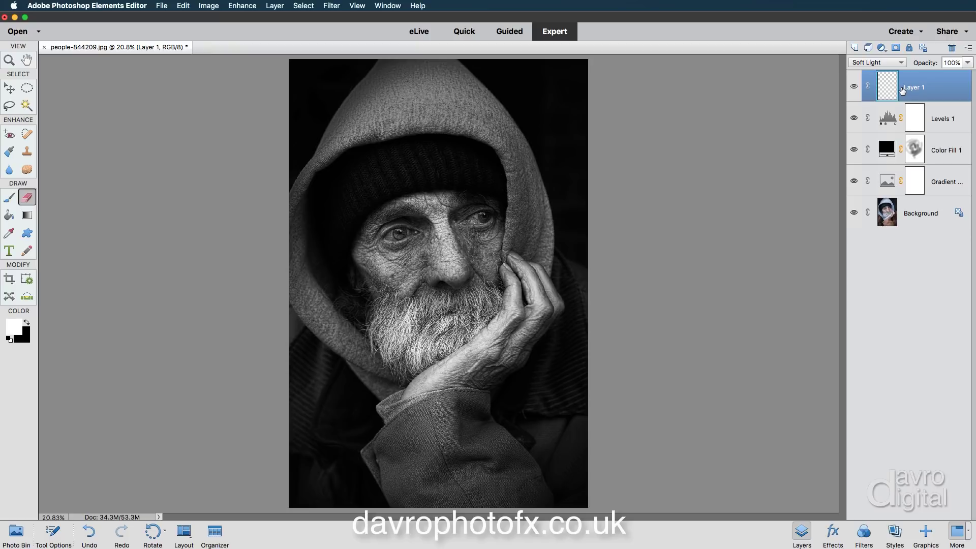
# Step: Duplicate the eye highlight layer and move the copy onto the other eye, comparing it with the copy off and on
pyautogui.press('super+j')
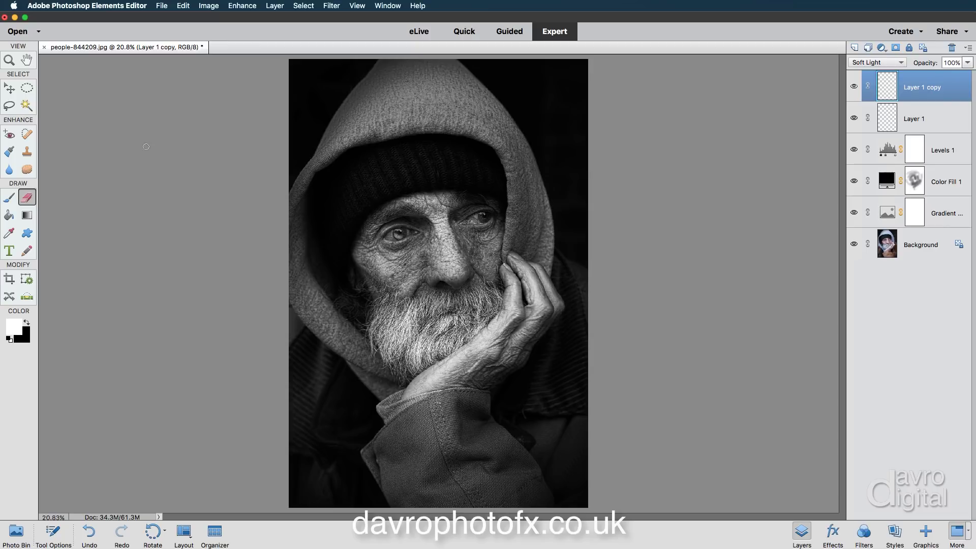
pyautogui.click(10, 90)
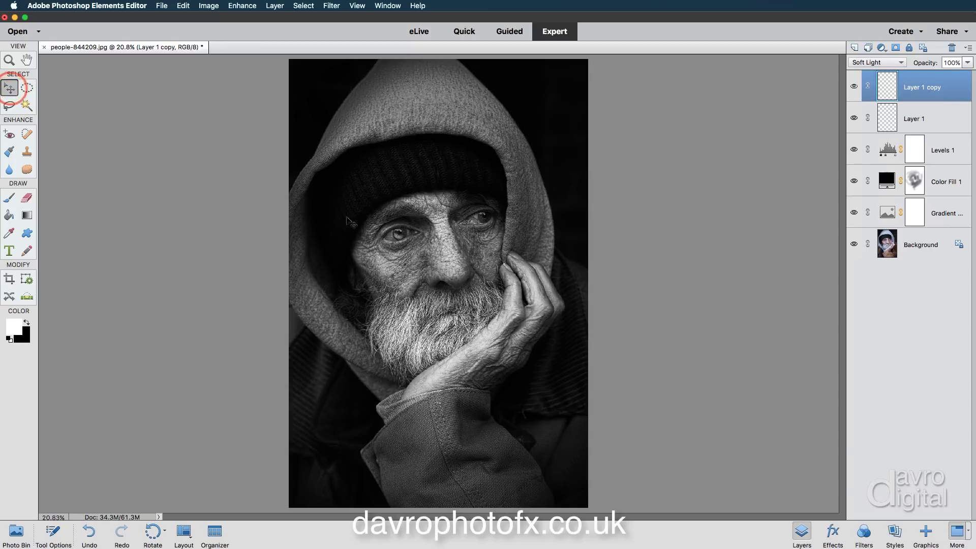
pyautogui.moveTo(420, 230); pyautogui.dragTo(481, 215)
pyautogui.click(854, 86)
pyautogui.click(854, 87)
# Step: Fine-position the copied highlight over the second eye's iris at 100% zoom and erase the part covering the pupil
pyautogui.press('super+1')
pyautogui.moveTo(570, 163); pyautogui.dragTo(571, 159)
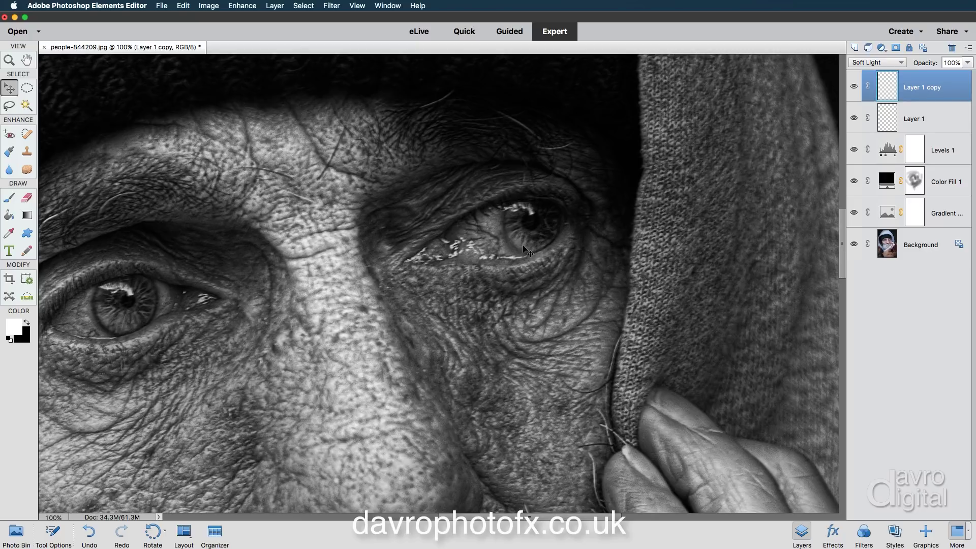
pyautogui.moveTo(517, 234)
pyautogui.mouseDown()
pyautogui.moveTo(491, 227)
pyautogui.moveTo(500, 254)
pyautogui.mouseUp()
pyautogui.click(26, 198)
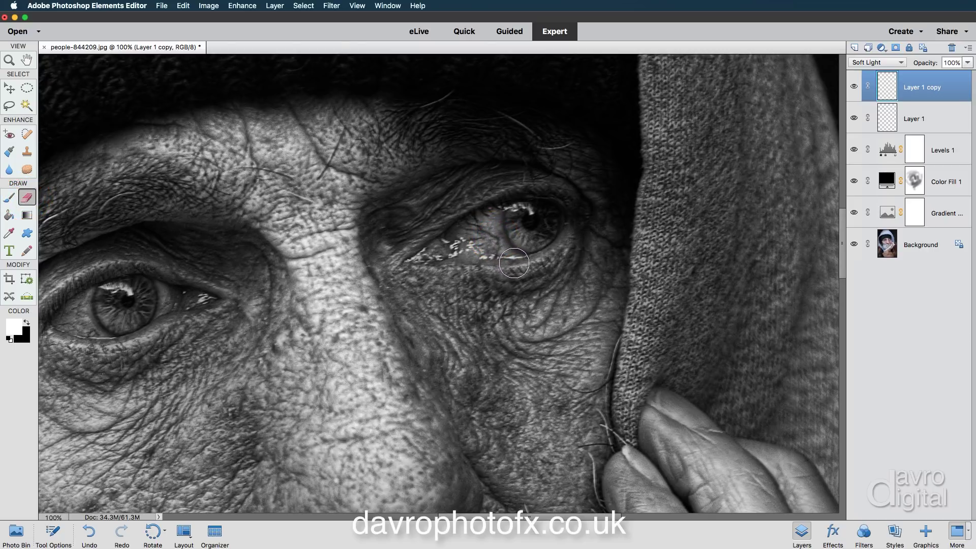
pyautogui.moveTo(533, 219); pyautogui.dragTo(533, 219)
pyautogui.press('super+0')
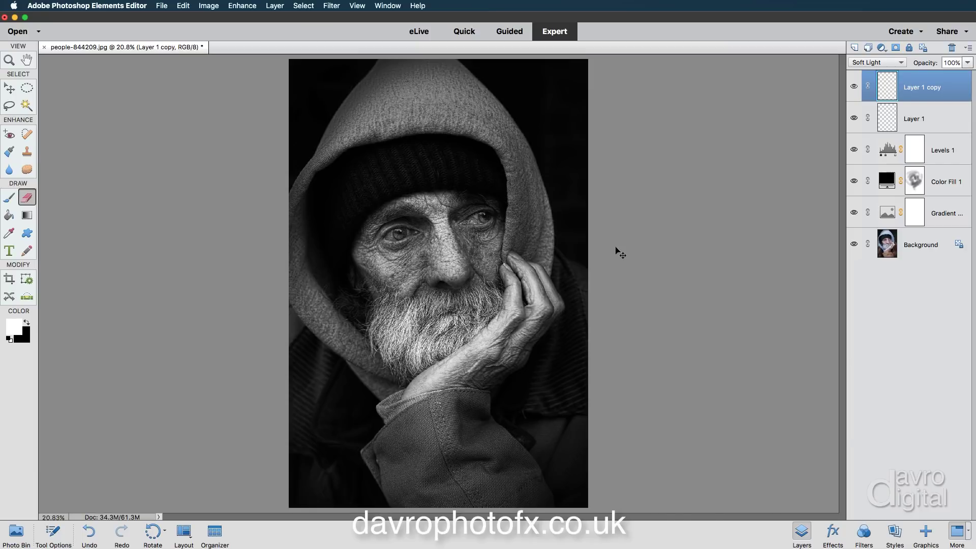
# Step: Set the copied highlight layer's opacity to 47% and the original highlight layer's to 94%, toggling both layers to compare the eyes
pyautogui.moveTo(934, 65); pyautogui.dragTo(909, 61)
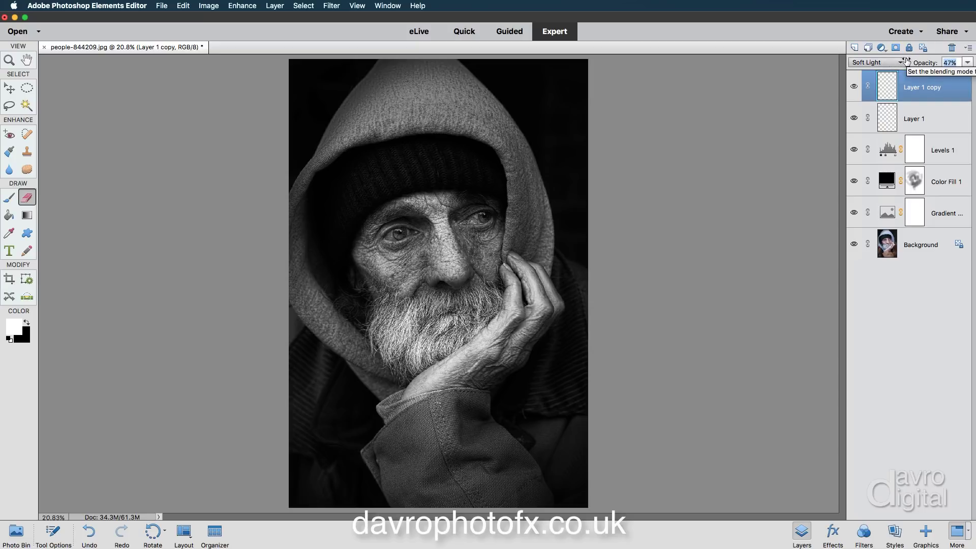
pyautogui.moveTo(908, 60); pyautogui.dragTo(906, 61)
pyautogui.click(853, 87)
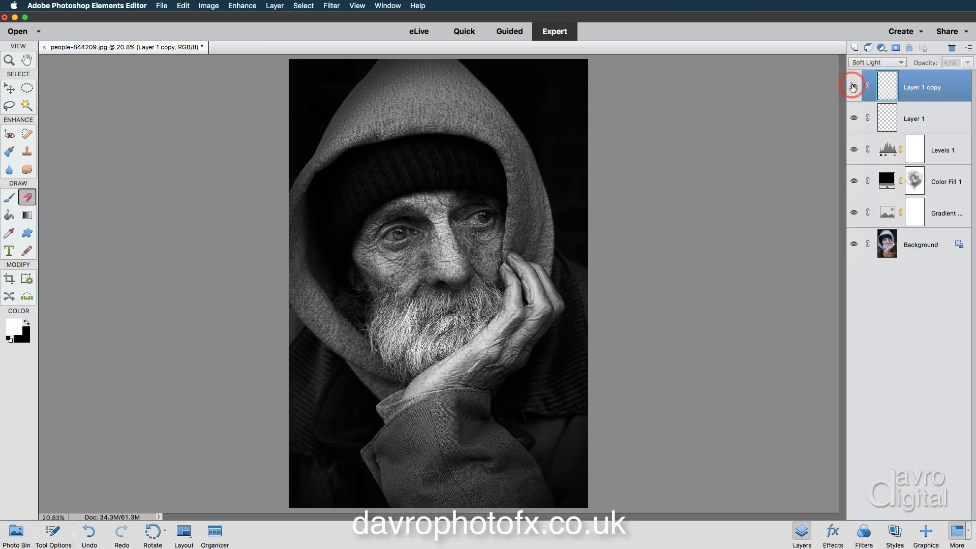
pyautogui.click(854, 119)
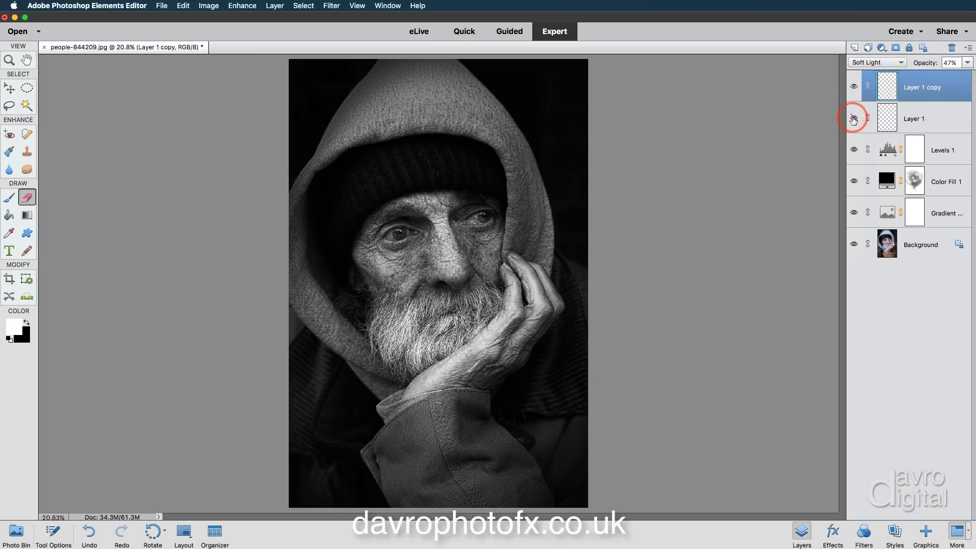
pyautogui.click(913, 119)
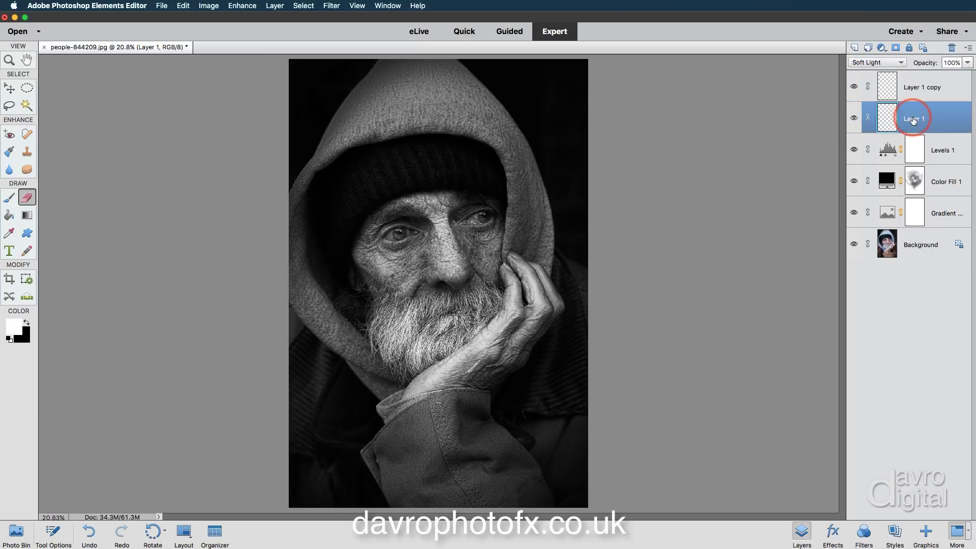
pyautogui.moveTo(929, 62); pyautogui.dragTo(919, 63)
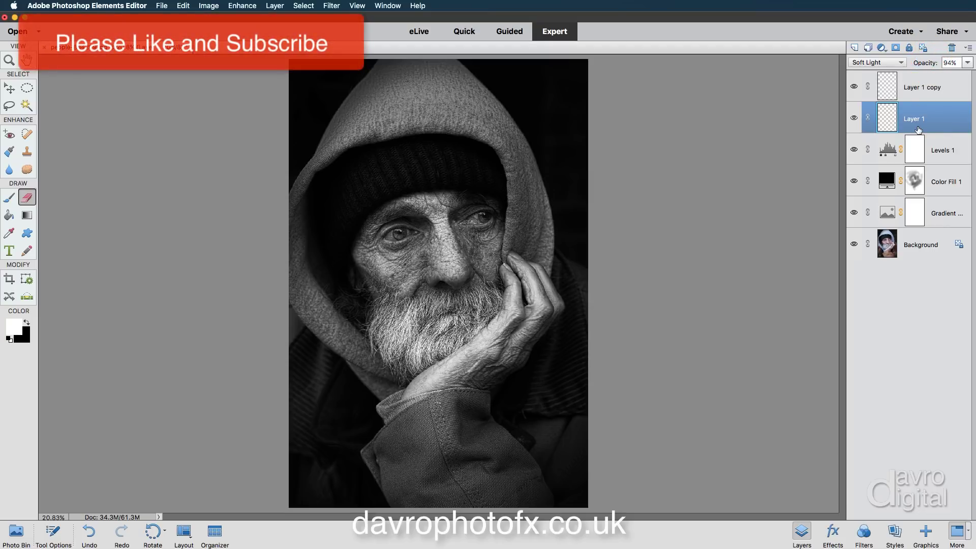
# Step: Group the two eye highlight layers and name the group Eyes
pyautogui.keyDown('shift'); pyautogui.click(918, 88); pyautogui.keyUp('shift')
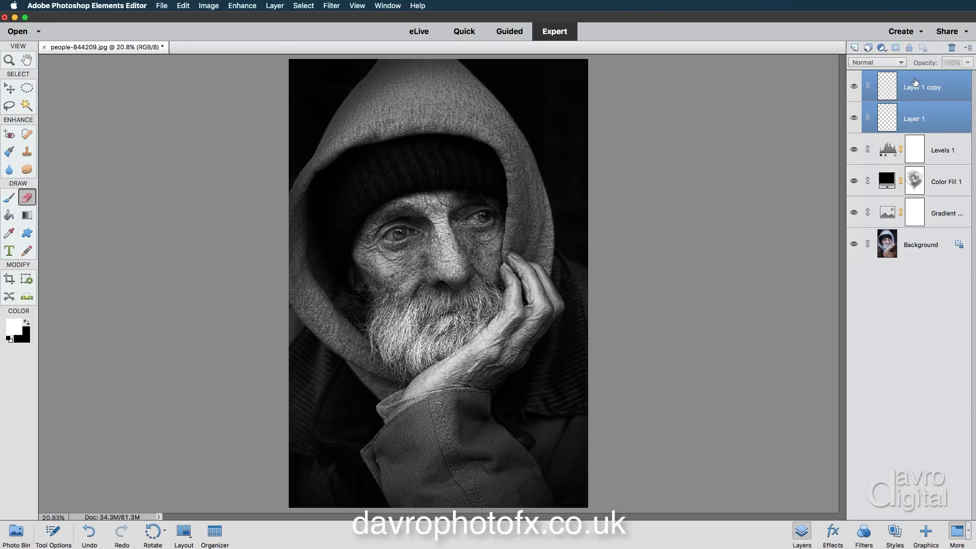
pyautogui.click(867, 48)
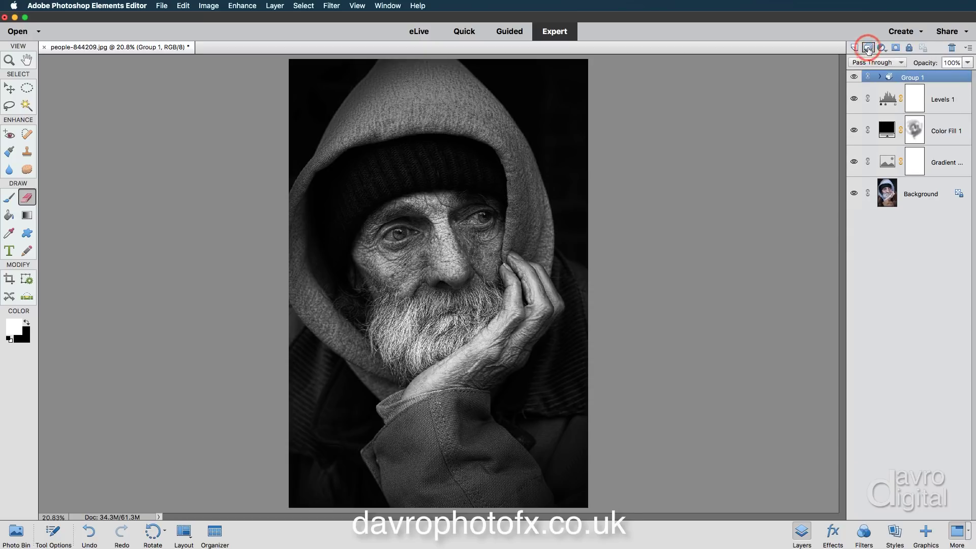
pyautogui.doubleClick(914, 78)
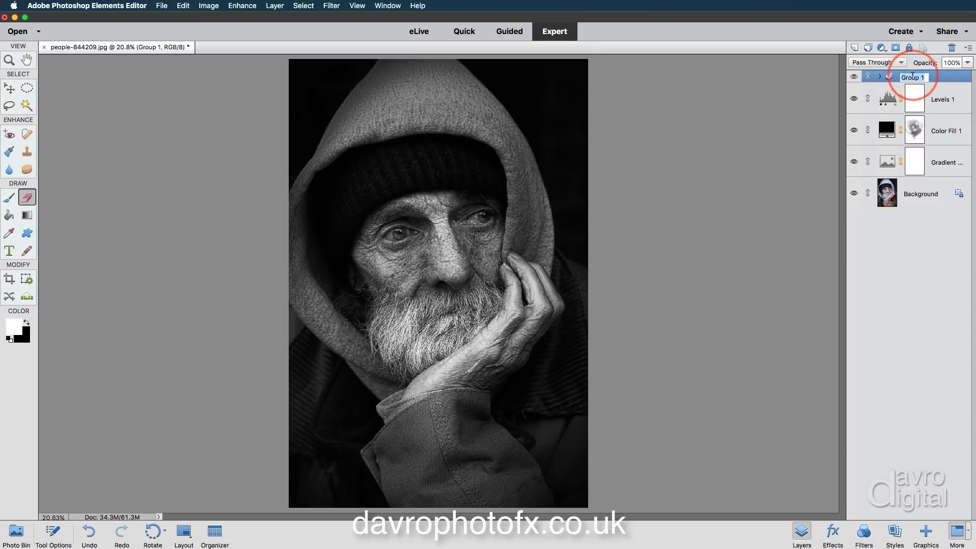
pyautogui.write('Eyes')
pyautogui.press('Return')
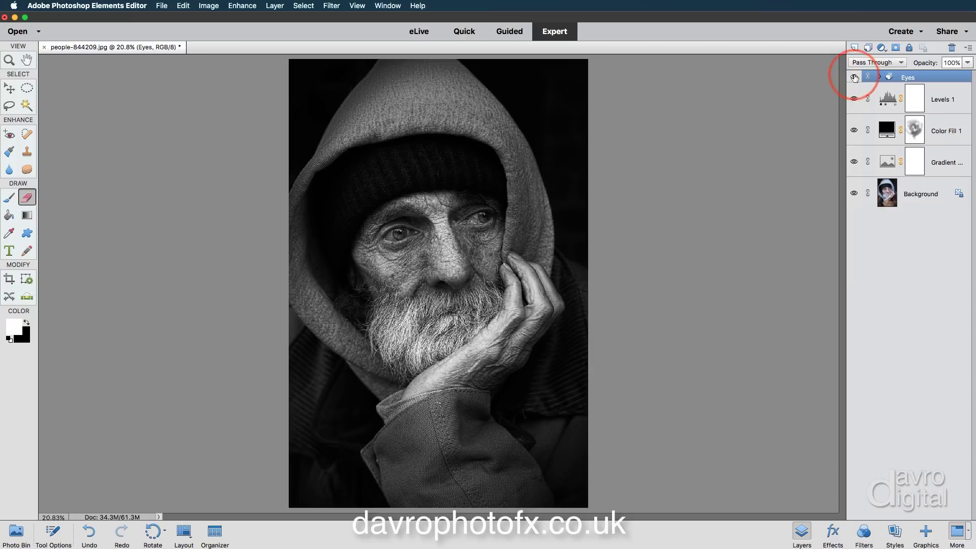
# Step: Isolate the original colour Background and re-enable the gradient map, Color Fill, Levels and Eyes group one by one to review the edit
pyautogui.keyDown('alt'); pyautogui.click(854, 194); pyautogui.keyUp('alt')
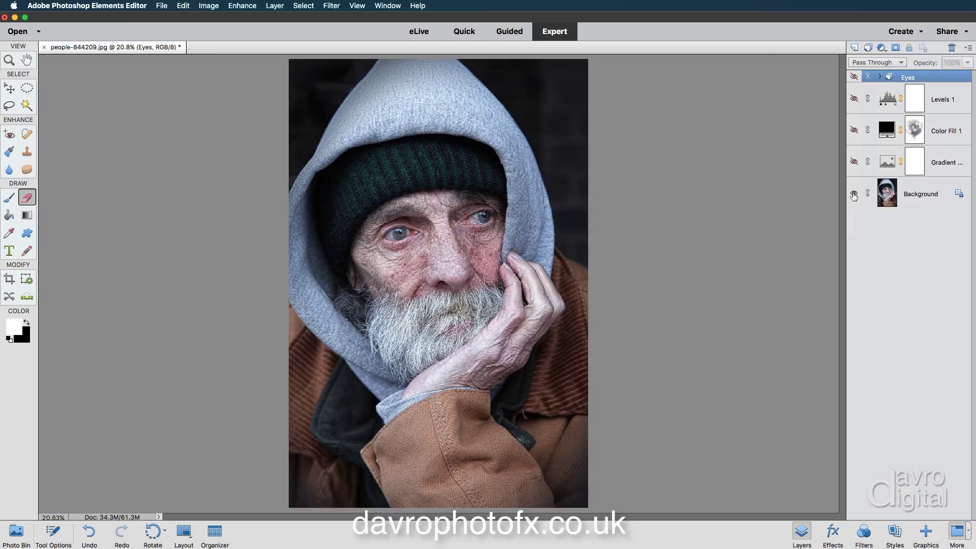
pyautogui.click(854, 162)
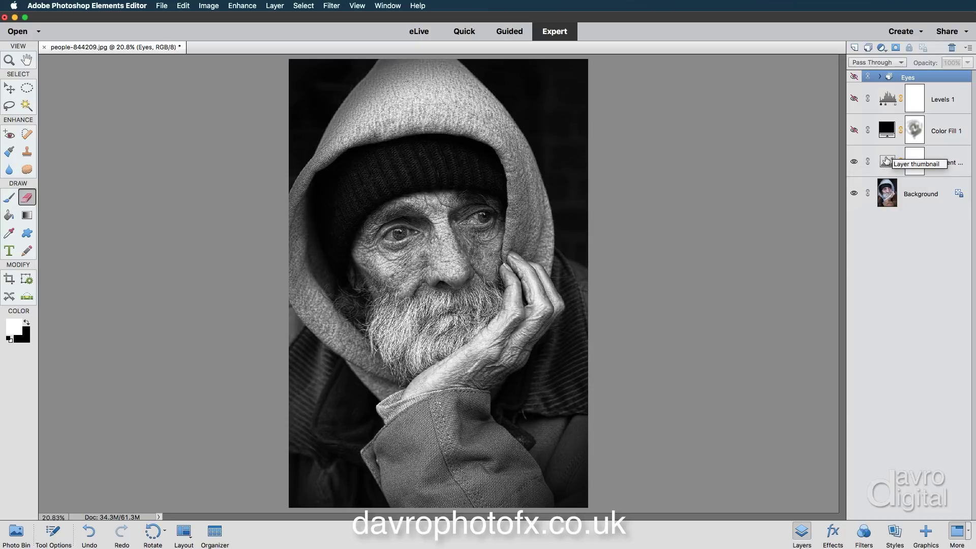
pyautogui.click(854, 130)
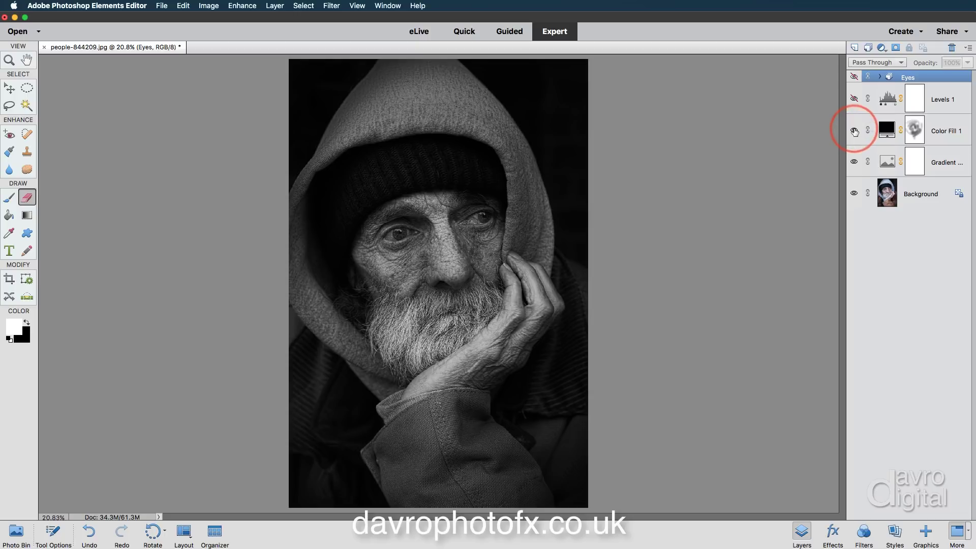
pyautogui.click(915, 129)
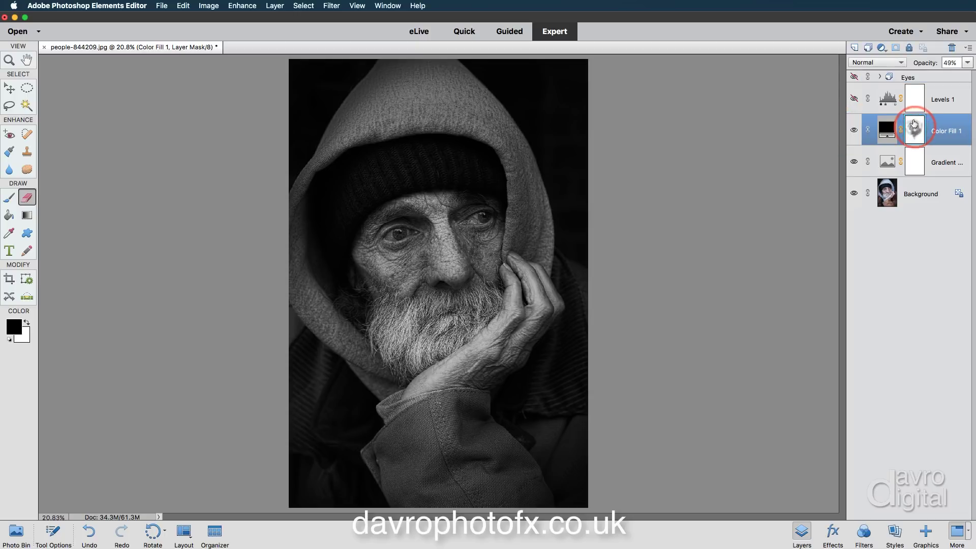
pyautogui.click(855, 99)
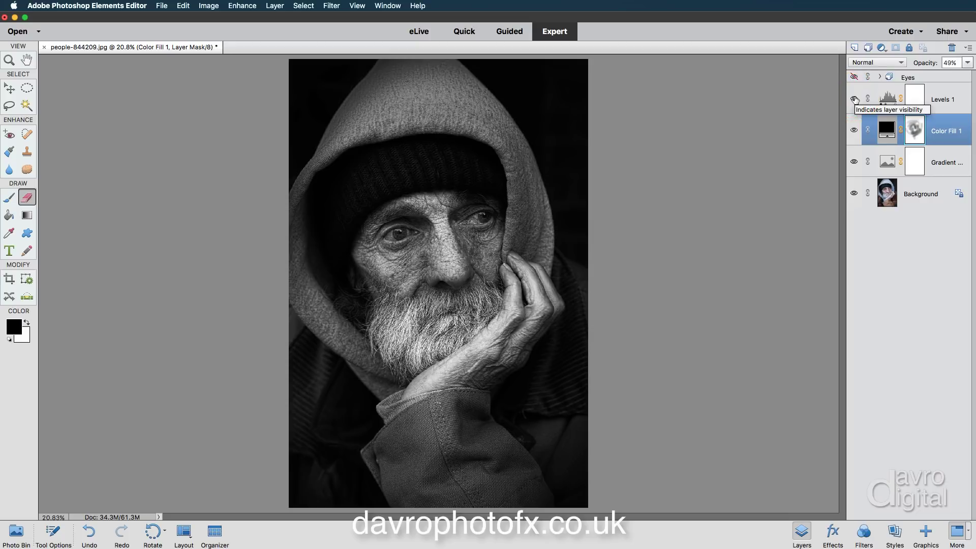
pyautogui.click(921, 98)
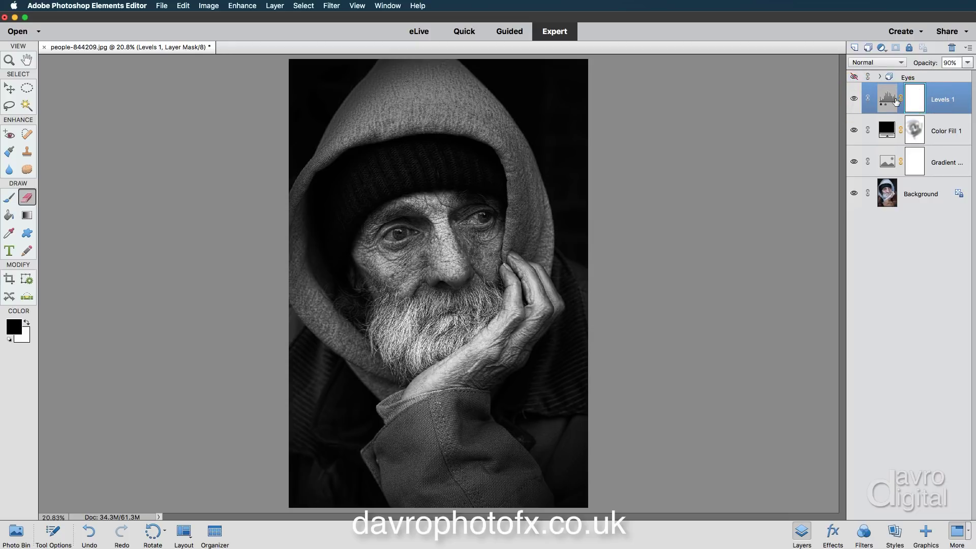
pyautogui.click(854, 77)
# Step: Set the canvas surround colour to Black and hide the panels to view the finished portrait
pyautogui.rightClick(671, 147)
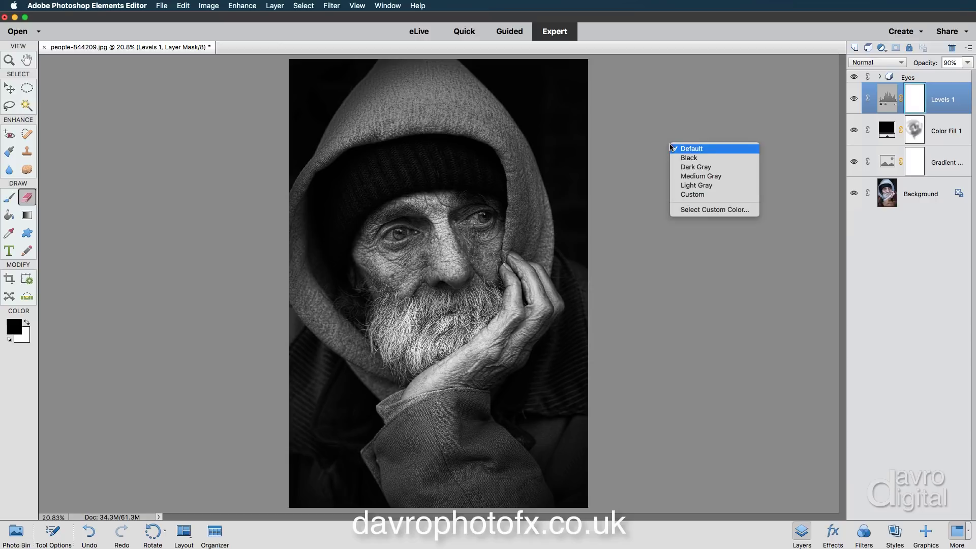
pyautogui.click(689, 159)
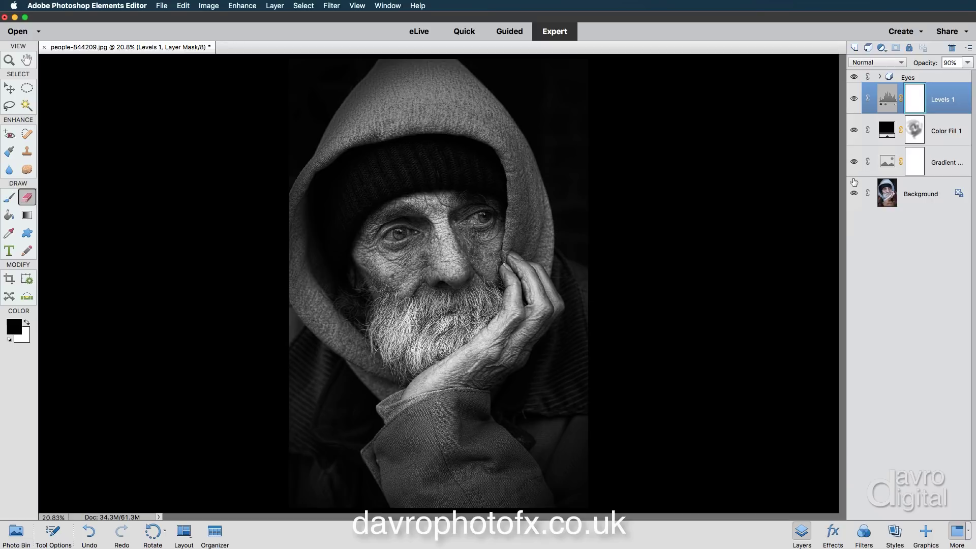
pyautogui.press('Tab')
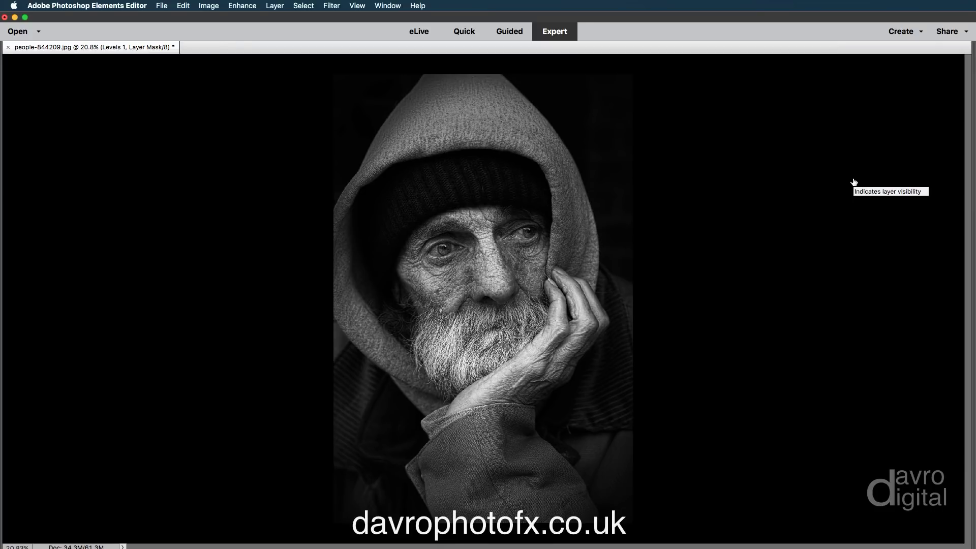